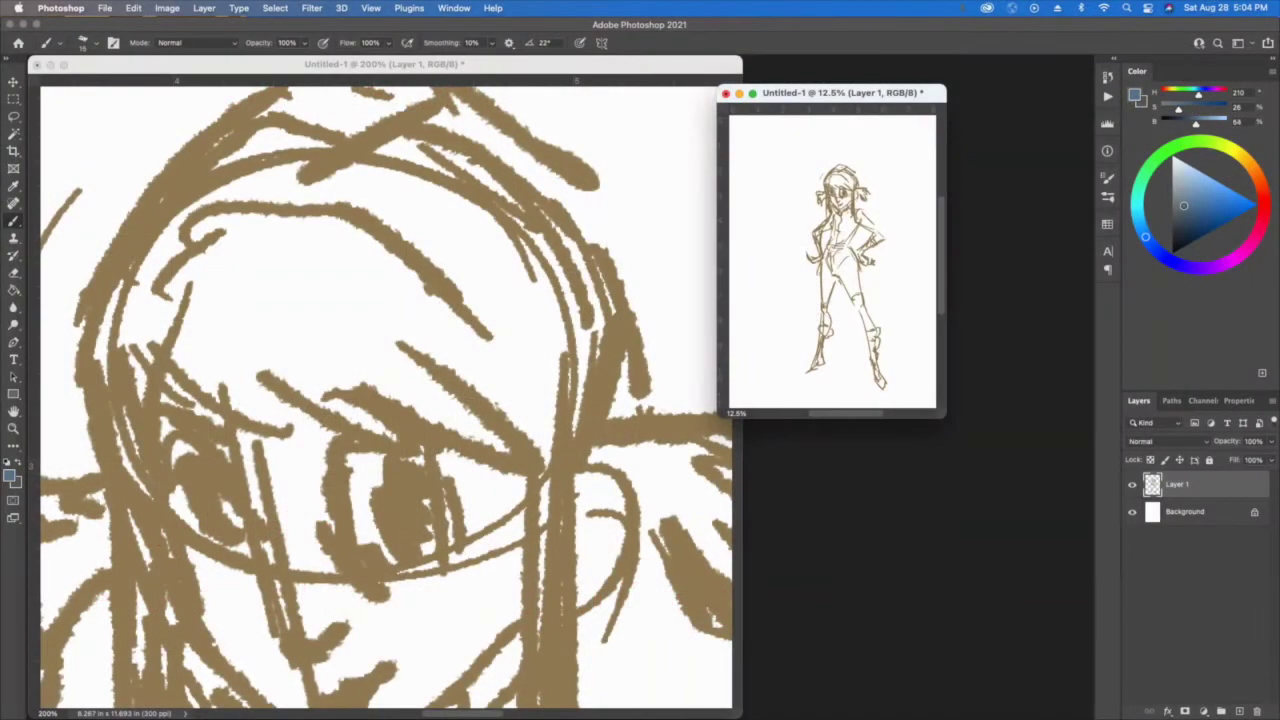
# Pick a muted blue-gray drawing colour and fade Layer 1 to 32% opacity
pyautogui.moveTo(1184, 207); pyautogui.dragTo(1183, 231)
pyautogui.click(1271, 441)
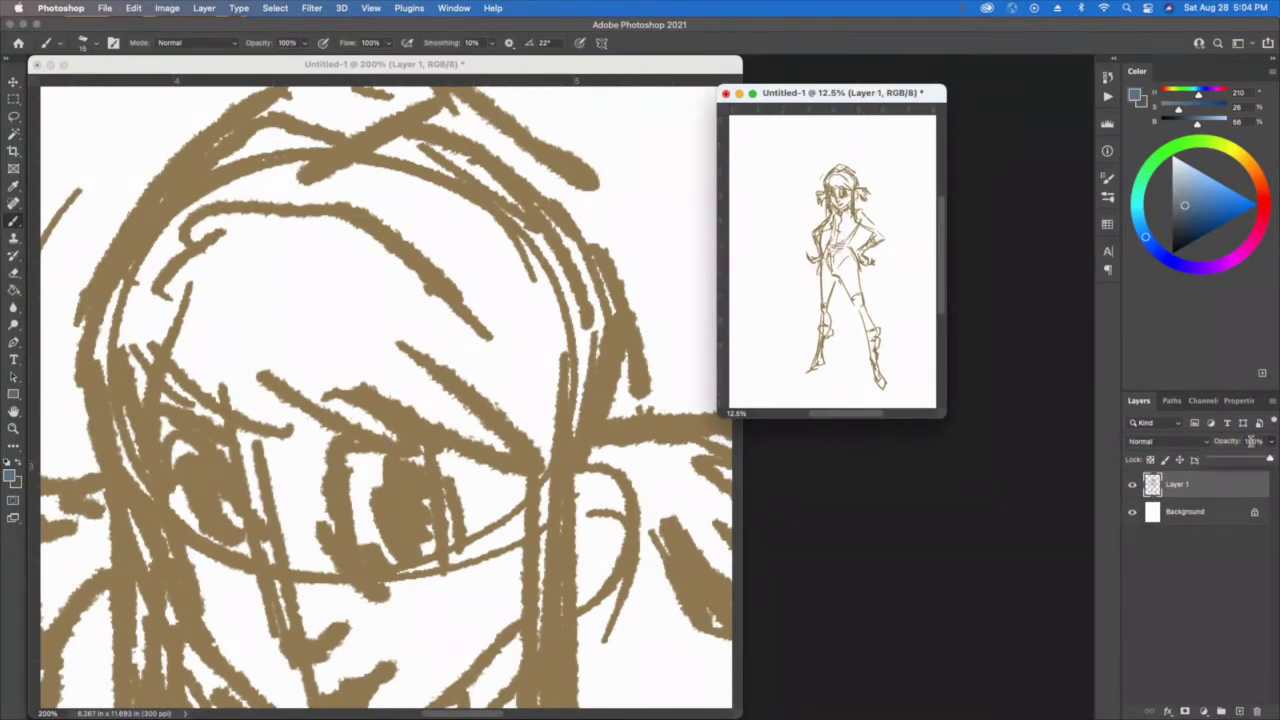
pyautogui.moveTo(1268, 461); pyautogui.dragTo(1244, 462)
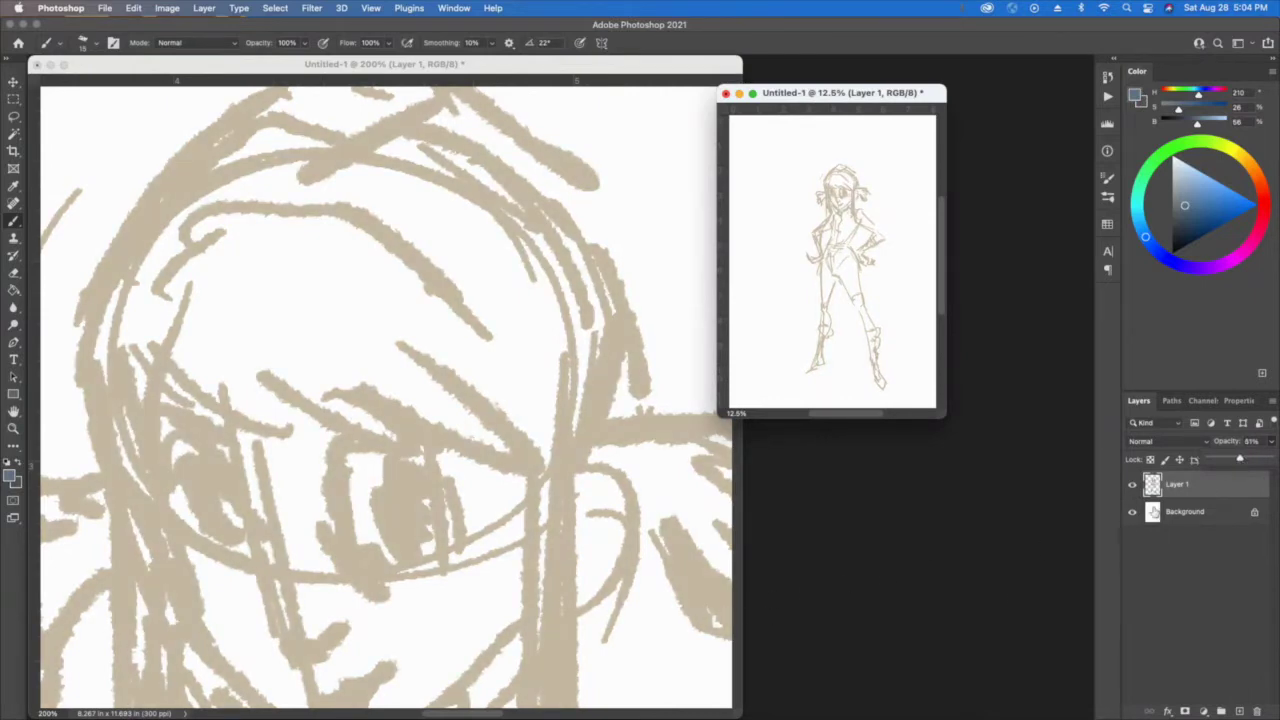
pyautogui.moveTo(1240, 461); pyautogui.dragTo(1228, 461)
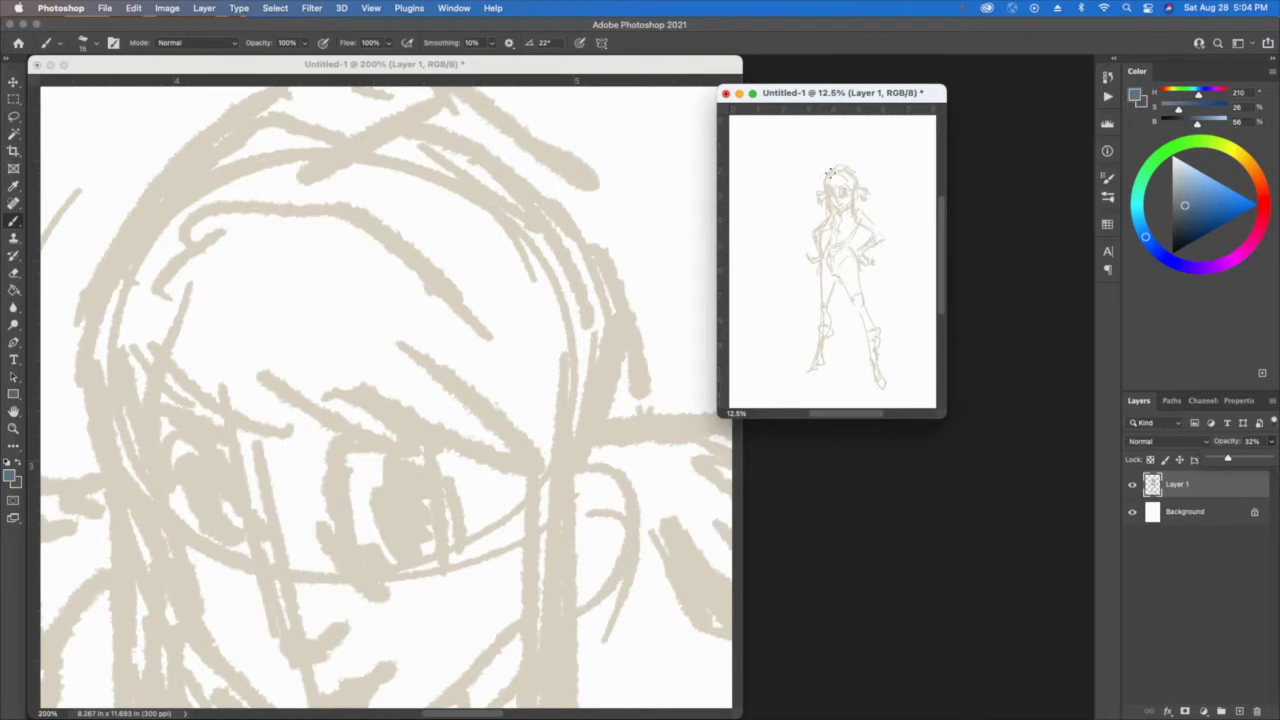
# Reposition the full-figure and close-up windows, making the full-figure view active
pyautogui.moveTo(822, 95); pyautogui.dragTo(866, 109)
pyautogui.moveTo(478, 73); pyautogui.dragTo(450, 73)
pyautogui.click(834, 115)
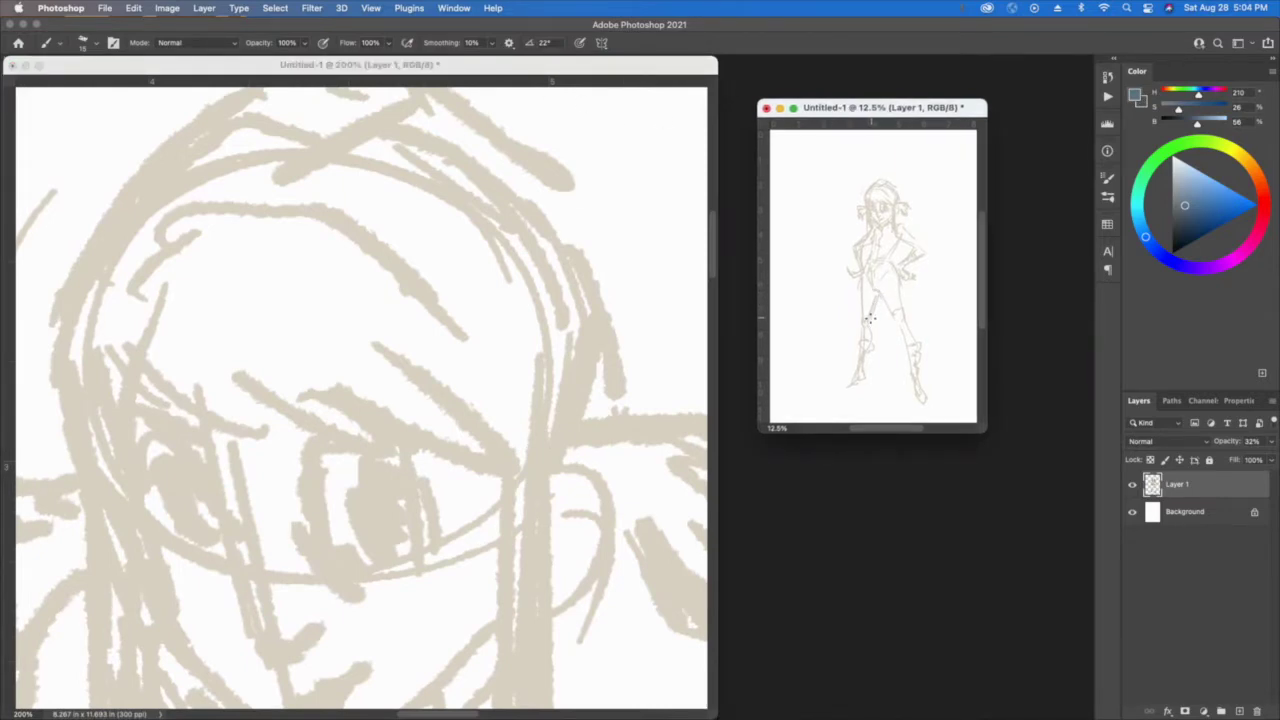
# Add Layer 2 and sketch blue-gray strokes over the torso, left leg, hip and thigh
pyautogui.click(1240, 711)
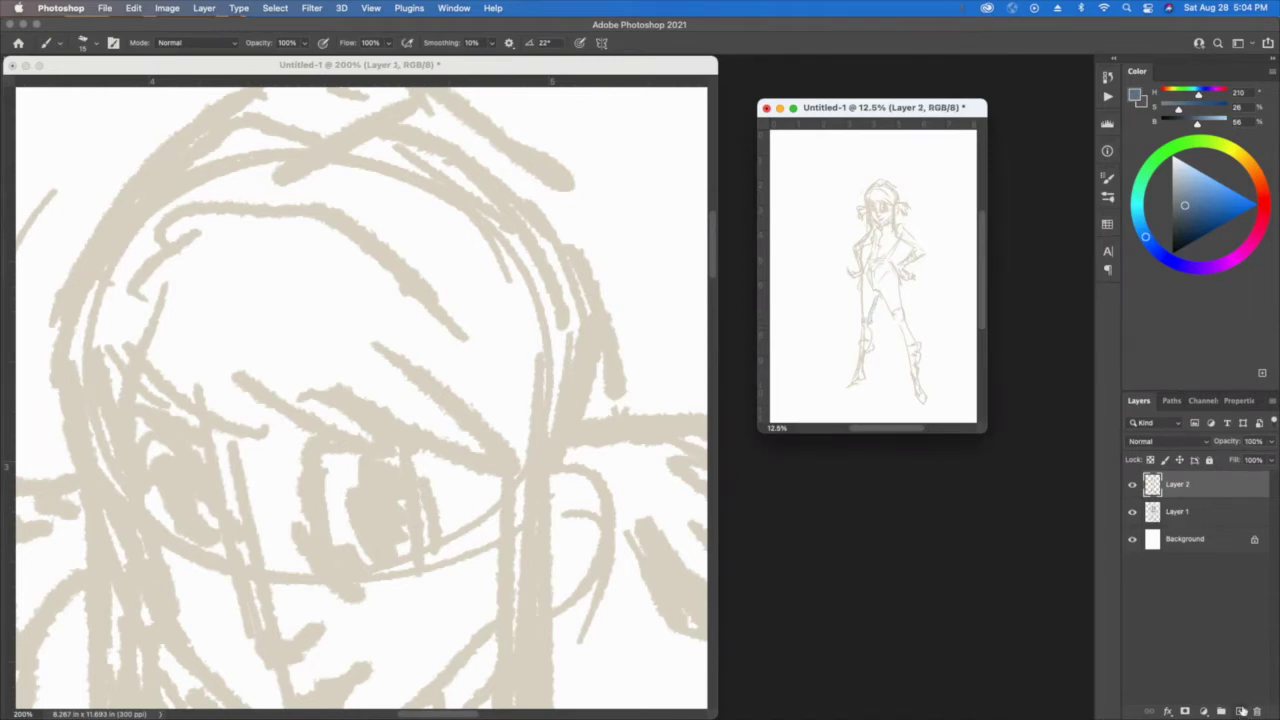
pyautogui.moveTo(873, 304); pyautogui.dragTo(871, 311)
pyautogui.moveTo(862, 273)
pyautogui.mouseDown()
pyautogui.moveTo(861, 322)
pyautogui.moveTo(858, 301)
pyautogui.moveTo(882, 298)
pyautogui.moveTo(895, 318)
pyautogui.moveTo(898, 286)
pyautogui.moveTo(902, 315)
pyautogui.moveTo(875, 289)
pyautogui.mouseUp()
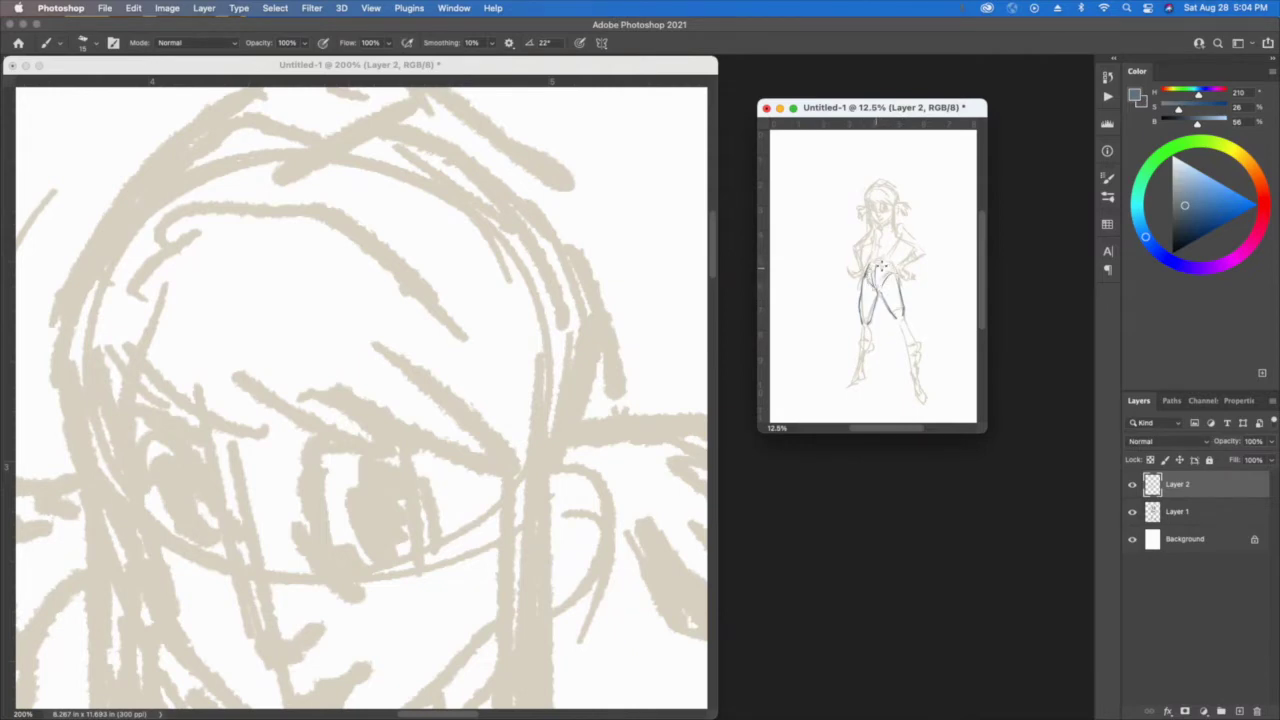
pyautogui.moveTo(880, 264)
pyautogui.mouseDown()
pyautogui.moveTo(868, 260)
pyautogui.moveTo(897, 264)
pyautogui.mouseUp()
pyautogui.moveTo(894, 312); pyautogui.dragTo(891, 307)
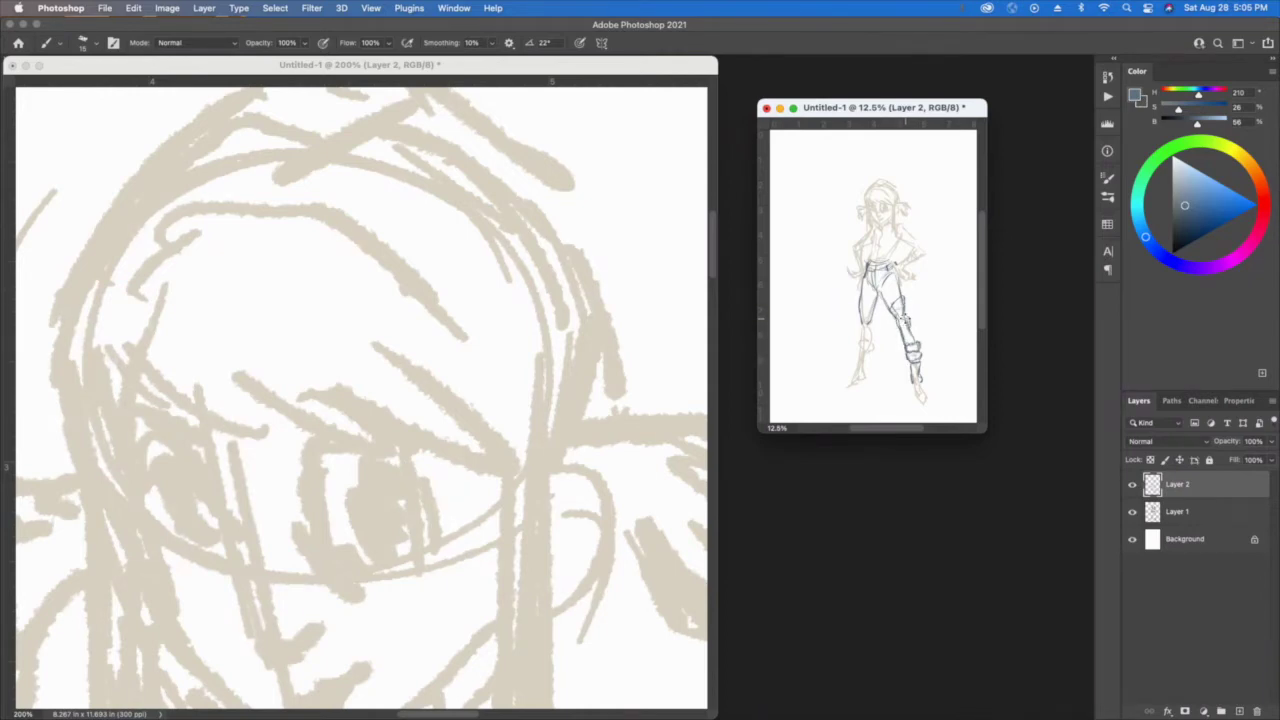
pyautogui.moveTo(904, 316)
pyautogui.mouseDown()
pyautogui.moveTo(900, 292)
pyautogui.moveTo(890, 310)
pyautogui.mouseUp()
# Mark the foot, then draw overlapping head circles, jaw lines, an ear curve and cheek curve
pyautogui.moveTo(918, 398); pyautogui.dragTo(917, 385)
pyautogui.moveTo(862, 204)
pyautogui.mouseDown()
pyautogui.moveTo(888, 190)
pyautogui.moveTo(868, 212)
pyautogui.mouseUp()
pyautogui.moveTo(869, 207); pyautogui.dragTo(874, 218)
pyautogui.moveTo(890, 212); pyautogui.dragTo(870, 214)
pyautogui.moveTo(878, 208); pyautogui.dragTo(876, 197)
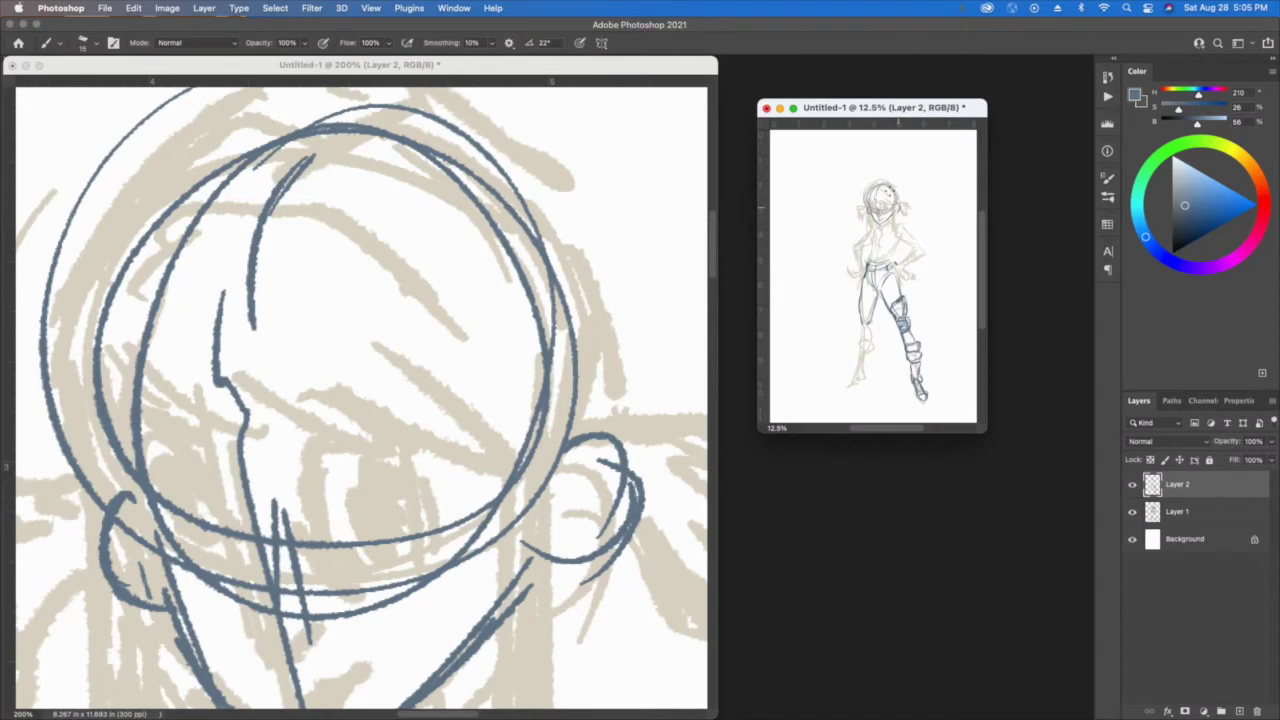
# Add strokes around the upper right and lower left of the head, undoing a stray stroke above it
pyautogui.moveTo(887, 191); pyautogui.dragTo(893, 198)
pyautogui.moveTo(896, 199)
pyautogui.mouseDown()
pyautogui.moveTo(904, 225)
pyautogui.moveTo(865, 211)
pyautogui.mouseUp()
pyautogui.moveTo(861, 214); pyautogui.dragTo(866, 216)
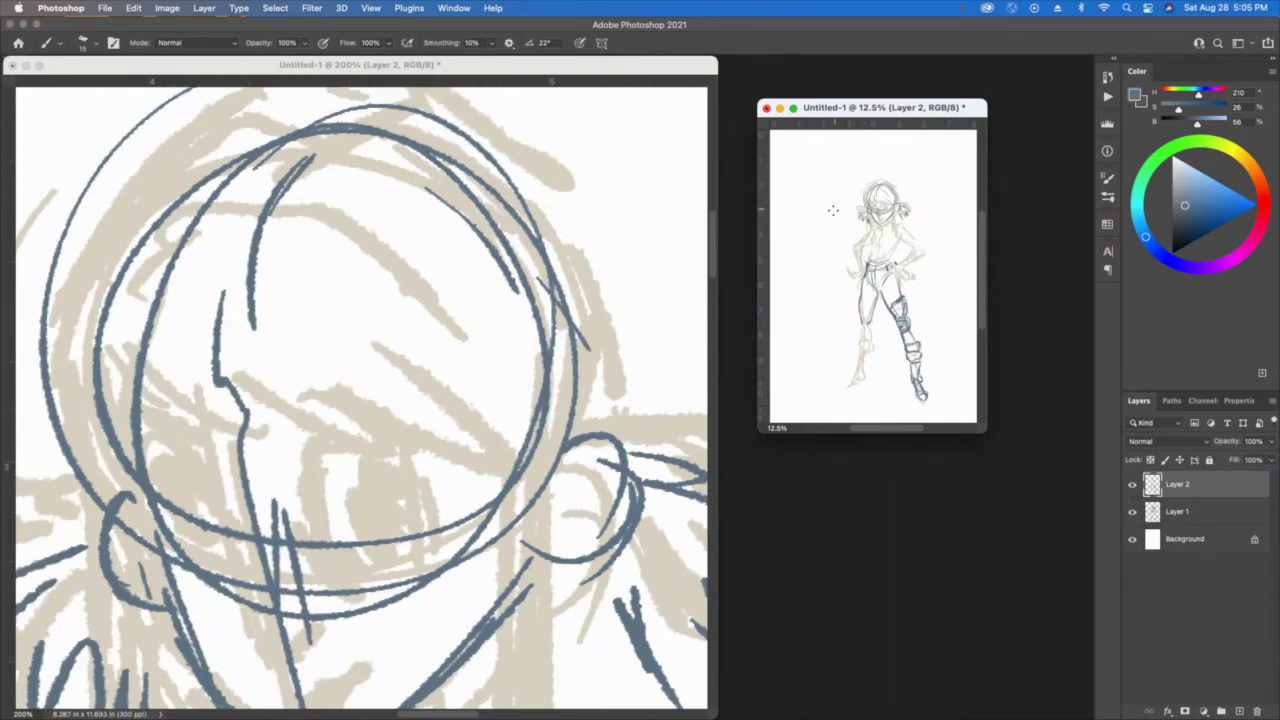
pyautogui.moveTo(808, 168); pyautogui.dragTo(843, 181)
pyautogui.press('super+z')
pyautogui.click(314, 540)
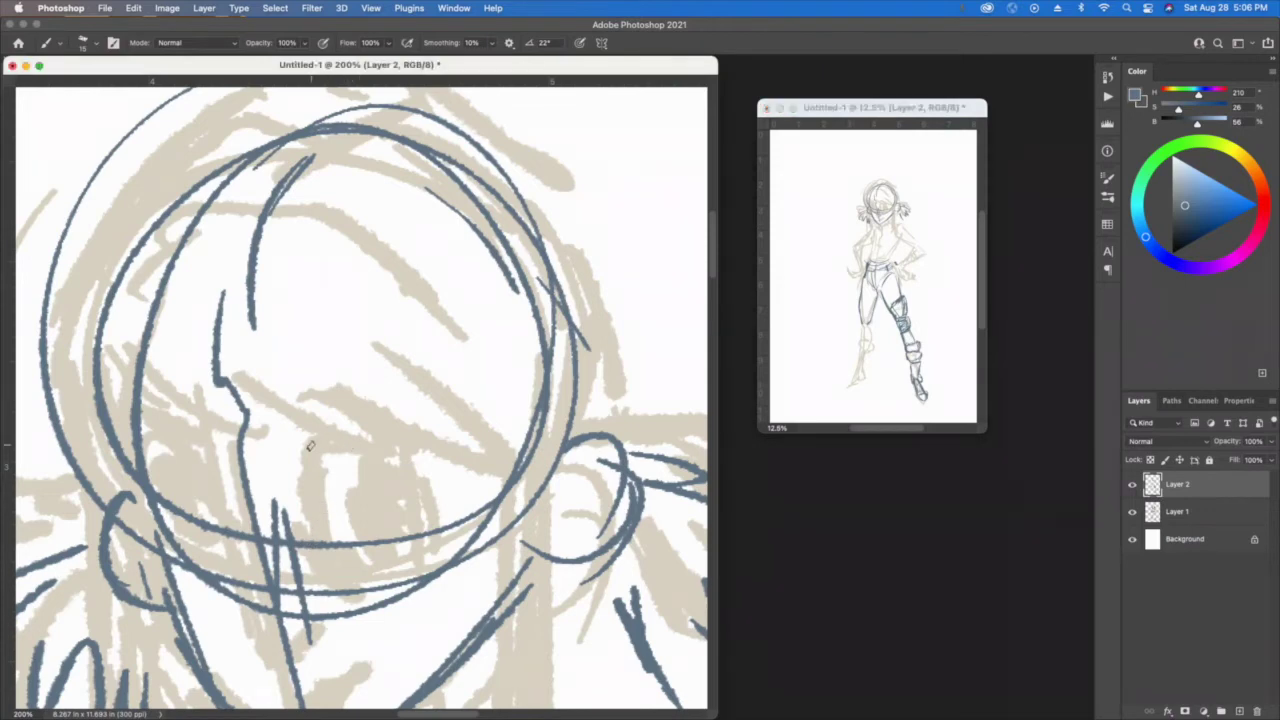
# Center the face in the close-up and draw the right eye's upper lid, sides and lower lid
pyautogui.moveTo(311, 440); pyautogui.dragTo(378, 350)
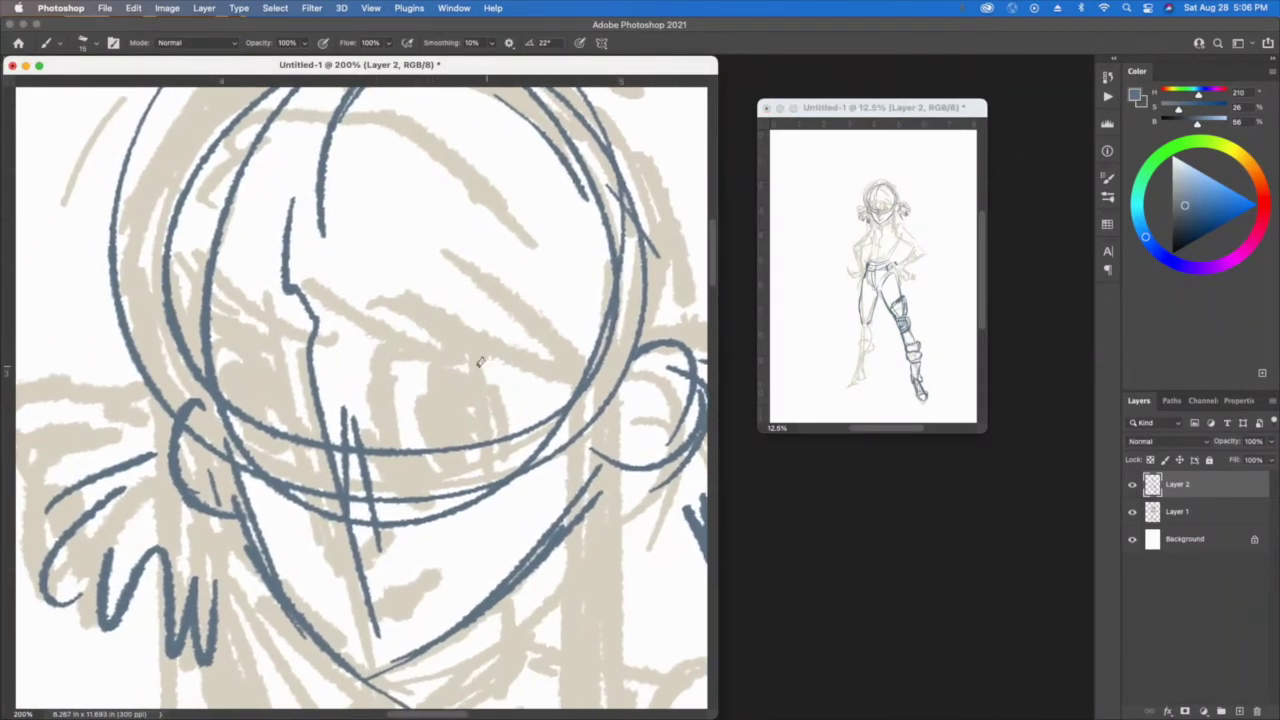
pyautogui.moveTo(487, 366)
pyautogui.mouseDown()
pyautogui.moveTo(399, 350)
pyautogui.moveTo(369, 370)
pyautogui.moveTo(359, 334)
pyautogui.moveTo(363, 365)
pyautogui.moveTo(486, 360)
pyautogui.mouseUp()
pyautogui.moveTo(372, 372)
pyautogui.mouseDown()
pyautogui.moveTo(400, 470)
pyautogui.moveTo(418, 476)
pyautogui.mouseUp()
pyautogui.moveTo(487, 366)
pyautogui.mouseDown()
pyautogui.moveTo(497, 452)
pyautogui.moveTo(497, 416)
pyautogui.mouseUp()
pyautogui.moveTo(410, 486); pyautogui.dragTo(438, 468)
pyautogui.moveTo(505, 442); pyautogui.dragTo(495, 468)
pyautogui.moveTo(500, 380); pyautogui.dragTo(503, 455)
pyautogui.moveTo(474, 350)
pyautogui.mouseDown()
pyautogui.moveTo(525, 360)
pyautogui.moveTo(506, 374)
pyautogui.moveTo(518, 378)
pyautogui.mouseUp()
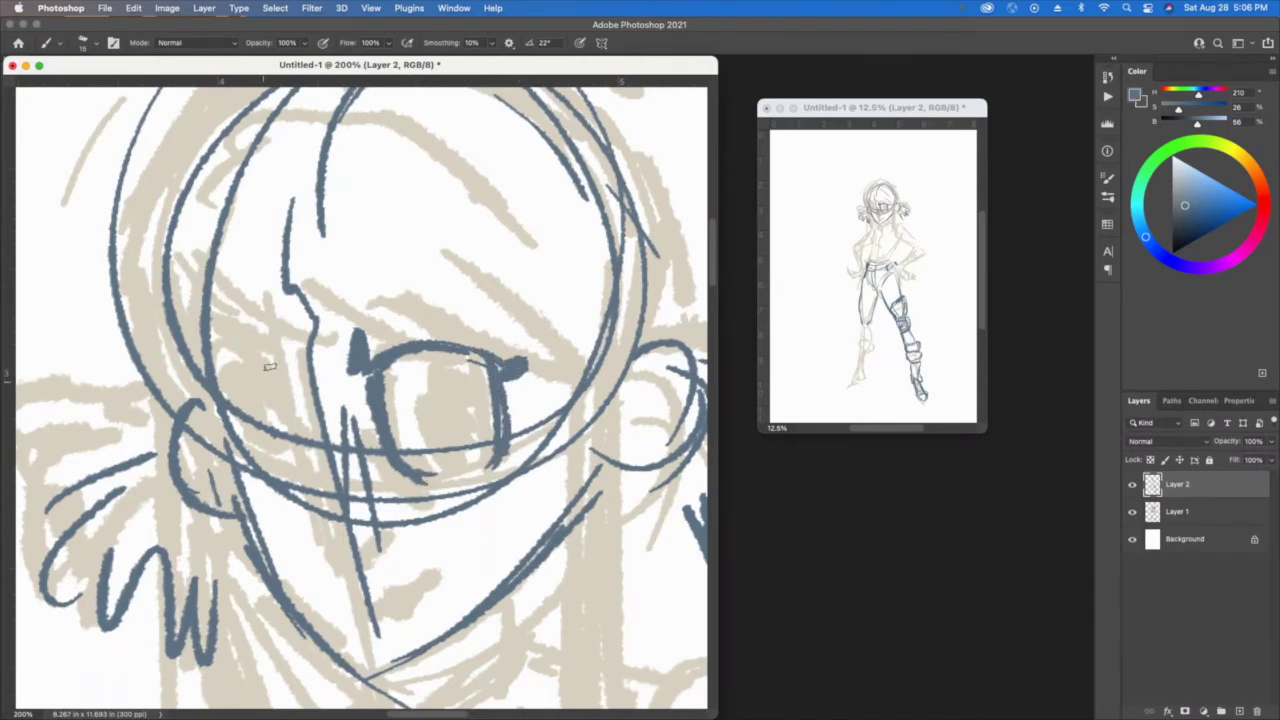
# Thicken the left eye's outer corner and erase stray lines along the face's left contour
pyautogui.moveTo(234, 350)
pyautogui.mouseDown()
pyautogui.moveTo(280, 372)
pyautogui.moveTo(262, 350)
pyautogui.mouseUp()
pyautogui.moveTo(258, 364); pyautogui.dragTo(288, 386)
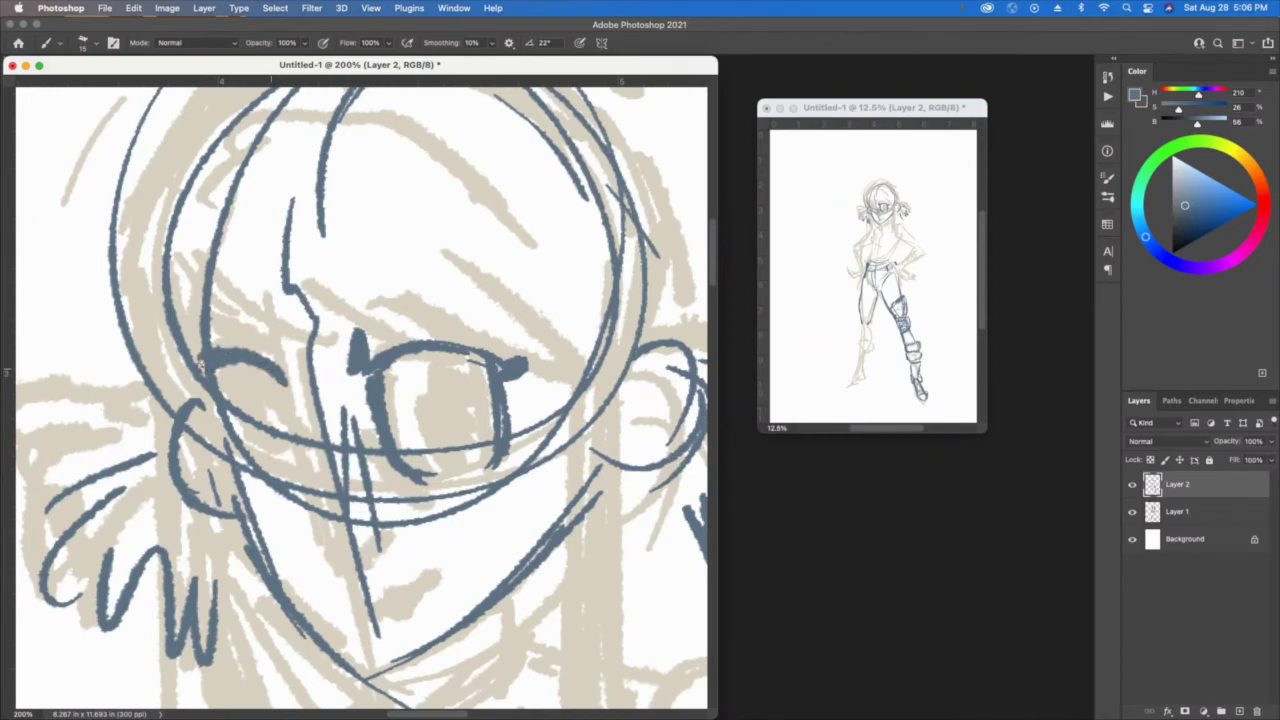
pyautogui.moveTo(206, 352); pyautogui.dragTo(182, 368)
pyautogui.press('e')
pyautogui.moveTo(290, 420)
pyautogui.mouseDown()
pyautogui.moveTo(274, 489)
pyautogui.moveTo(150, 300)
pyautogui.moveTo(246, 126)
pyautogui.mouseUp()
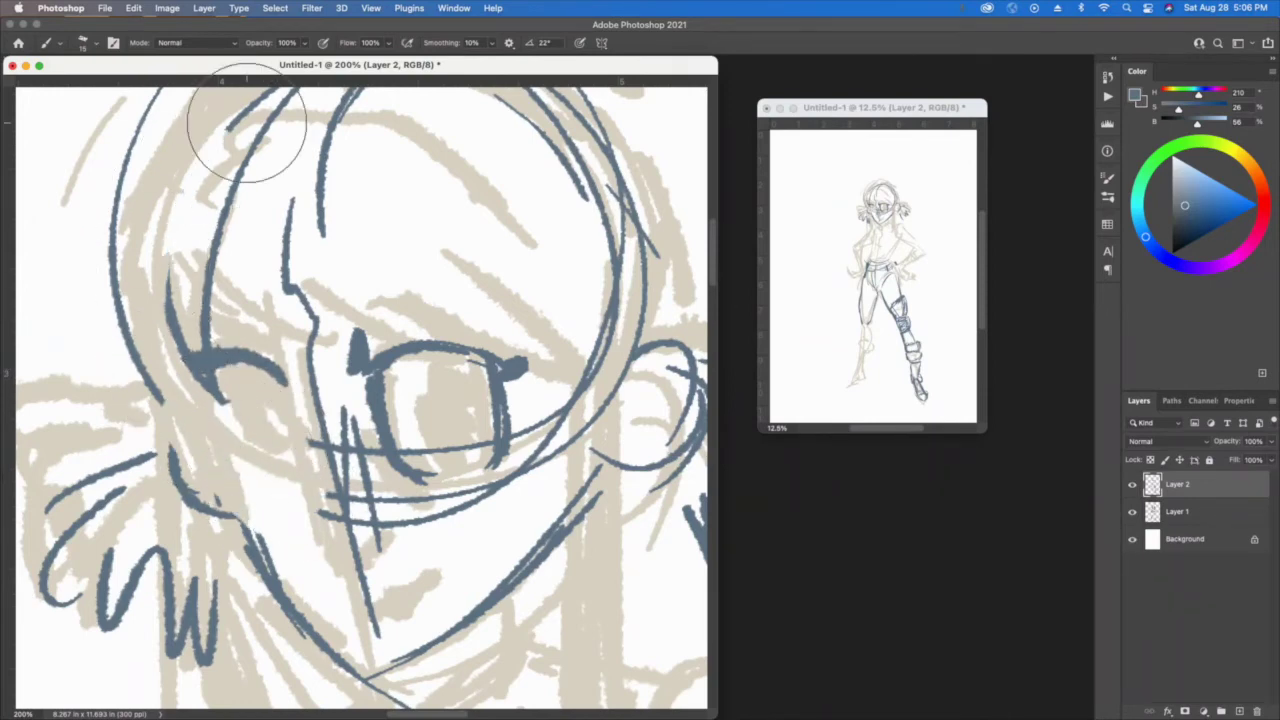
pyautogui.press('b')
# Draw the left eye's arch and iris, fill both pupils, and erase crossing lines below the eyes
pyautogui.moveTo(194, 368); pyautogui.dragTo(164, 374)
pyautogui.moveTo(216, 422)
pyautogui.mouseDown()
pyautogui.moveTo(203, 372)
pyautogui.moveTo(212, 432)
pyautogui.mouseUp()
pyautogui.moveTo(195, 362); pyautogui.dragTo(285, 440)
pyautogui.moveTo(288, 390); pyautogui.dragTo(282, 460)
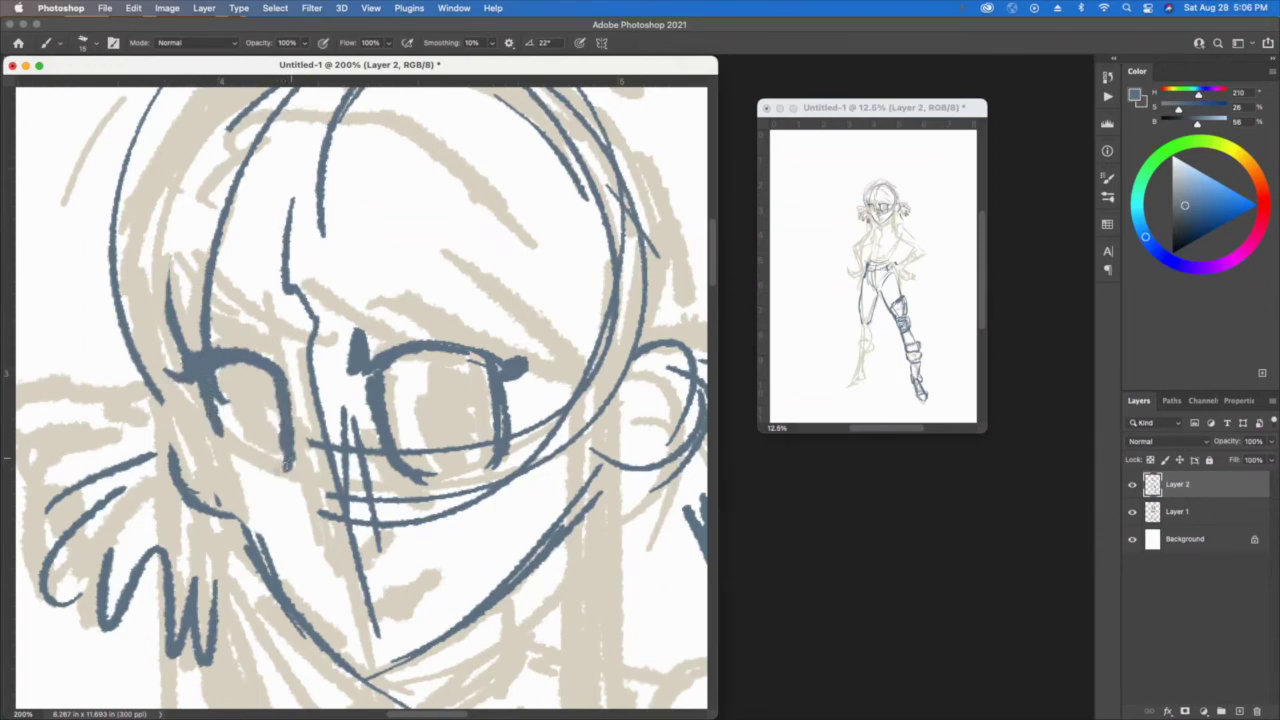
pyautogui.moveTo(248, 364)
pyautogui.mouseDown()
pyautogui.moveTo(230, 400)
pyautogui.moveTo(272, 446)
pyautogui.moveTo(262, 392)
pyautogui.moveTo(264, 420)
pyautogui.mouseUp()
pyautogui.moveTo(428, 358)
pyautogui.mouseDown()
pyautogui.moveTo(442, 438)
pyautogui.moveTo(496, 410)
pyautogui.moveTo(488, 424)
pyautogui.mouseUp()
pyautogui.moveTo(464, 382)
pyautogui.mouseDown()
pyautogui.moveTo(470, 406)
pyautogui.moveTo(468, 374)
pyautogui.moveTo(434, 402)
pyautogui.moveTo(436, 428)
pyautogui.moveTo(488, 428)
pyautogui.moveTo(455, 446)
pyautogui.mouseUp()
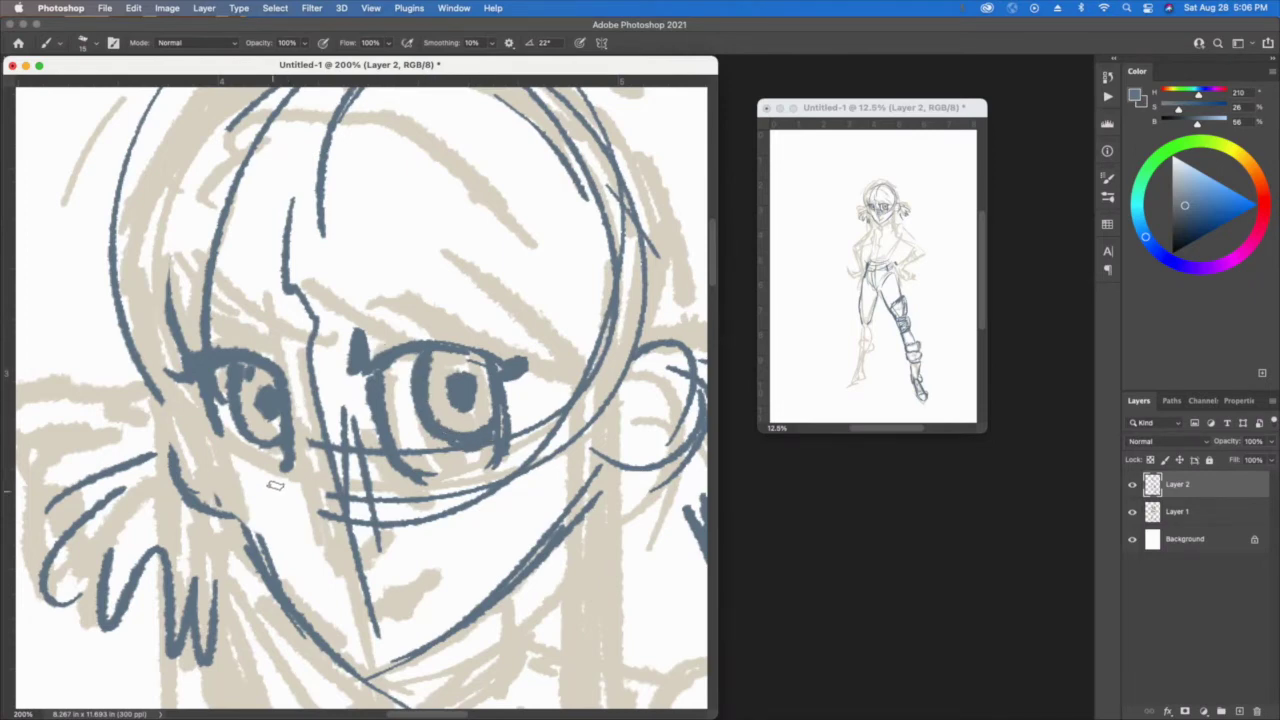
pyautogui.moveTo(350, 470)
pyautogui.mouseDown()
pyautogui.moveTo(371, 543)
pyautogui.moveTo(357, 514)
pyautogui.moveTo(357, 586)
pyautogui.moveTo(328, 455)
pyautogui.mouseUp()
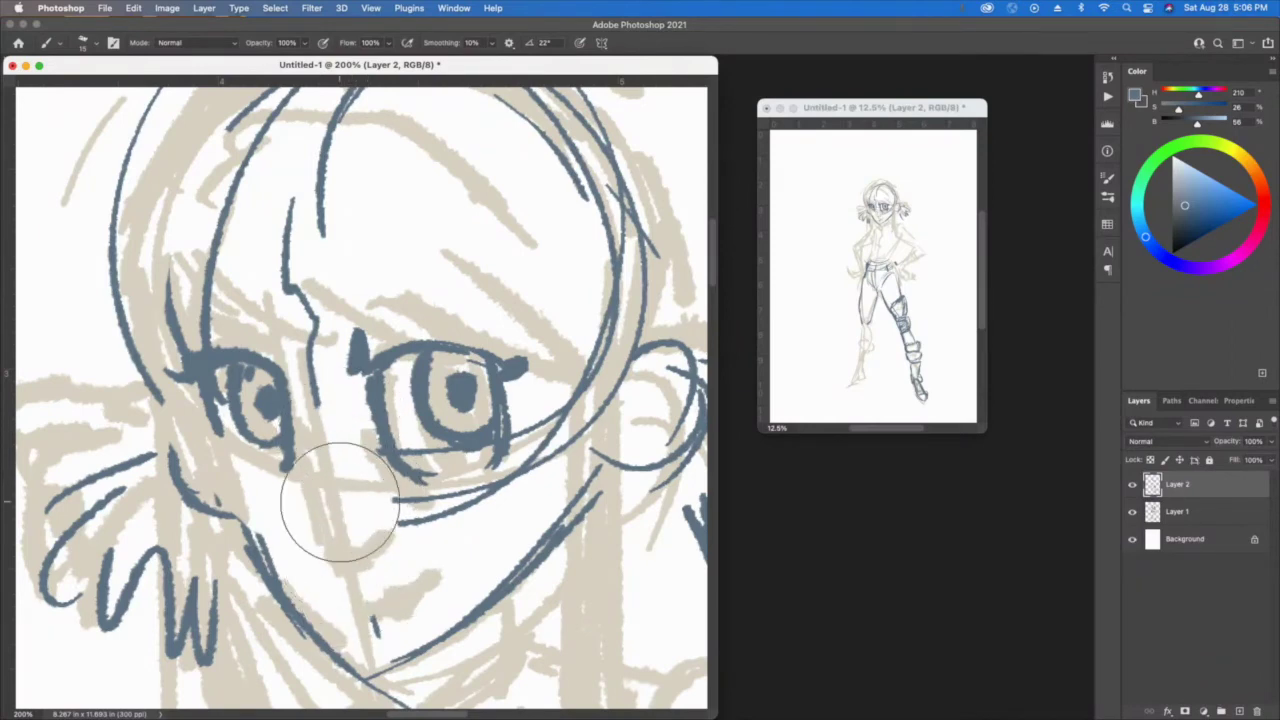
# Draw the nose and mouth, then redraw the cheek as a long line to the chin
pyautogui.moveTo(293, 350); pyautogui.dragTo(317, 455)
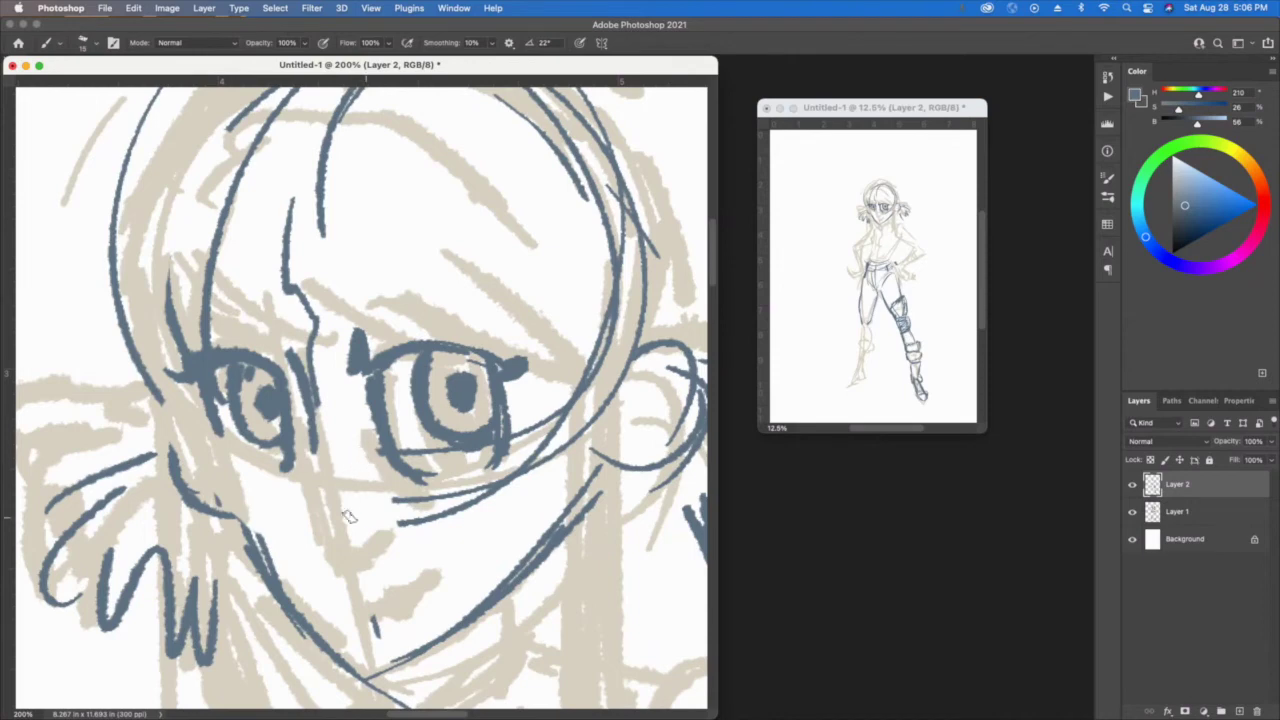
pyautogui.moveTo(310, 508)
pyautogui.mouseDown()
pyautogui.moveTo(302, 530)
pyautogui.moveTo(340, 560)
pyautogui.moveTo(305, 520)
pyautogui.mouseUp()
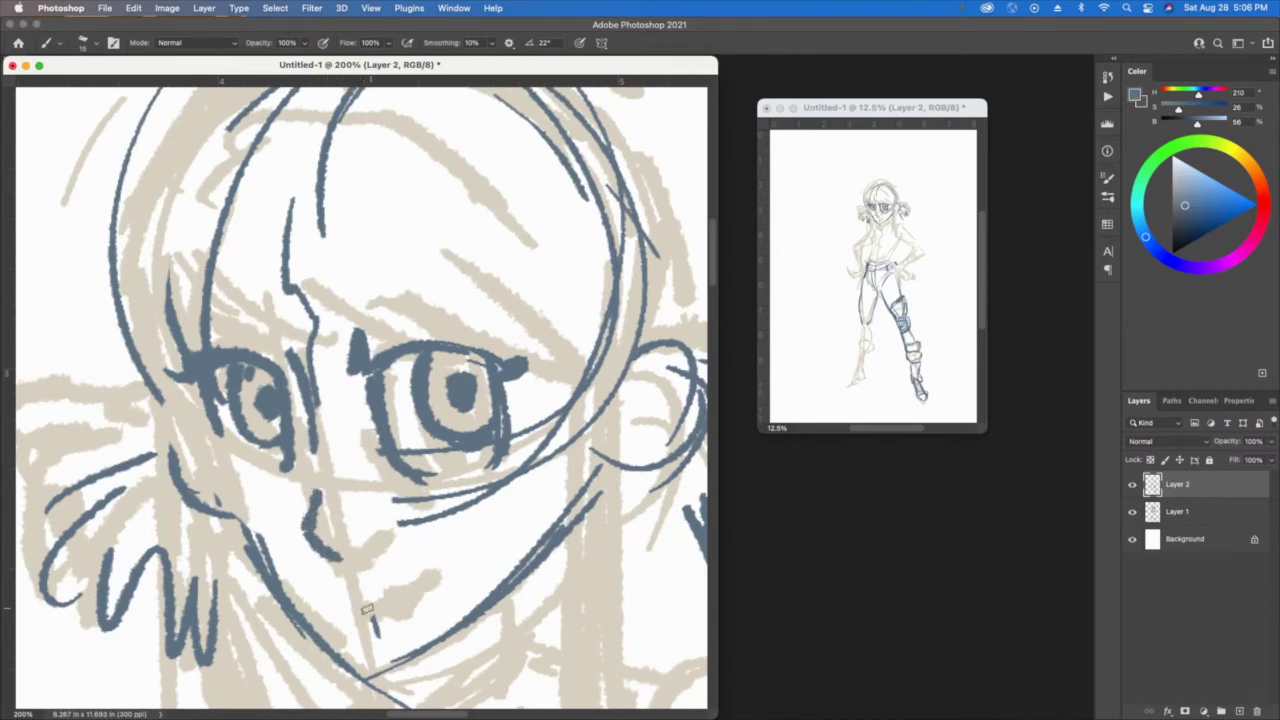
pyautogui.moveTo(423, 582)
pyautogui.mouseDown()
pyautogui.moveTo(445, 570)
pyautogui.moveTo(380, 593)
pyautogui.mouseUp()
pyautogui.moveTo(295, 615)
pyautogui.mouseDown()
pyautogui.moveTo(385, 668)
pyautogui.moveTo(410, 662)
pyautogui.moveTo(277, 568)
pyautogui.moveTo(205, 455)
pyautogui.moveTo(208, 428)
pyautogui.moveTo(222, 480)
pyautogui.moveTo(300, 600)
pyautogui.moveTo(380, 656)
pyautogui.moveTo(418, 650)
pyautogui.mouseUp()
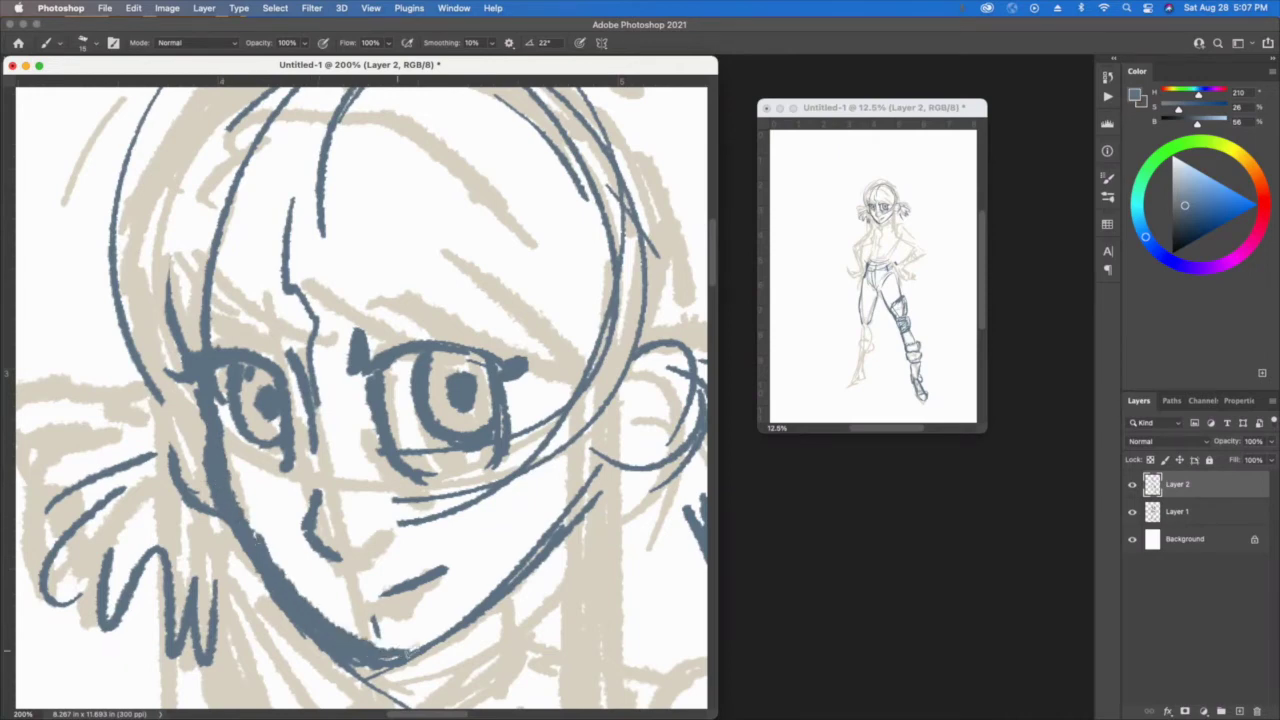
pyautogui.hotkey('ctrl', 'z')
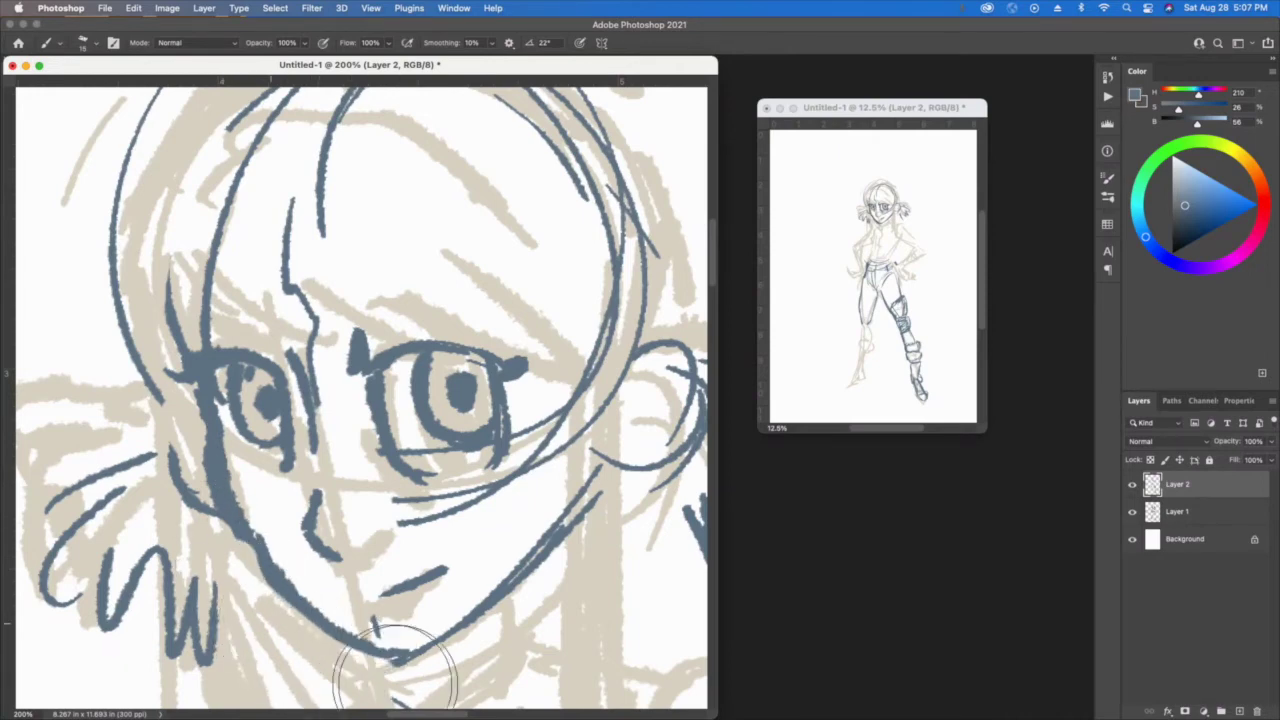
pyautogui.moveTo(371, 606); pyautogui.dragTo(272, 576)
pyautogui.hotkey('ctrl', 'z')
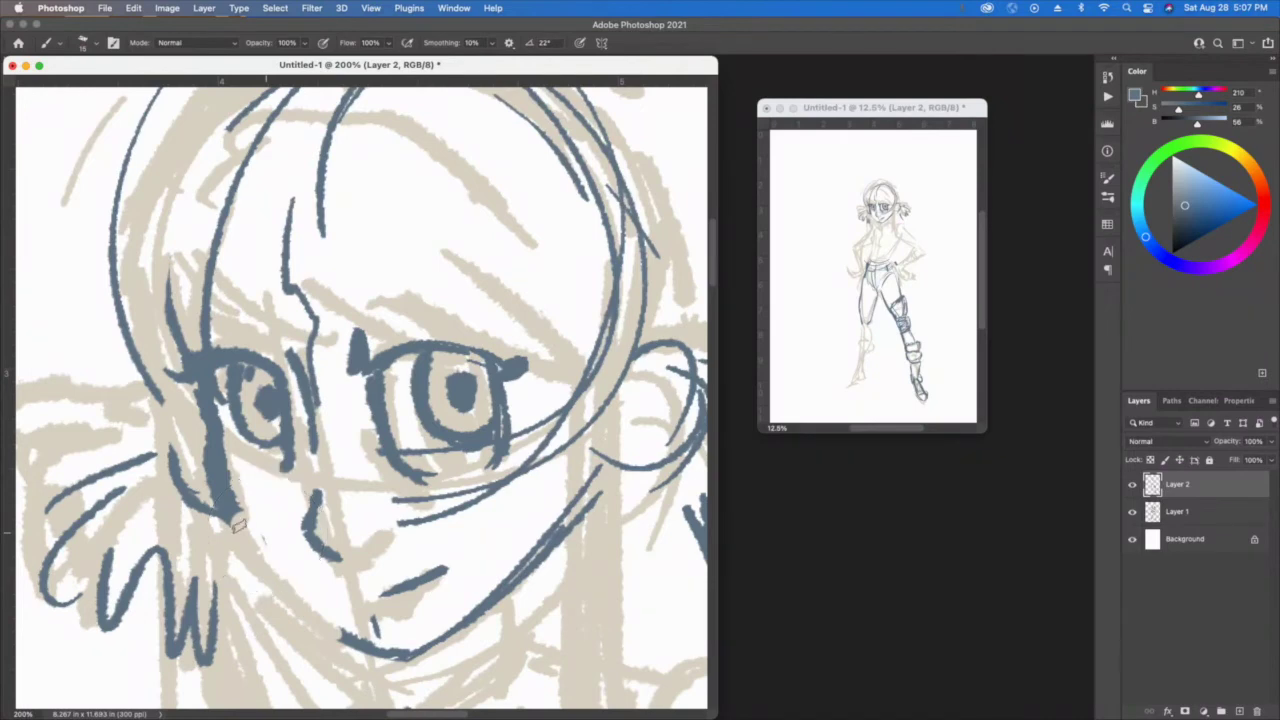
pyautogui.moveTo(225, 518)
pyautogui.mouseDown()
pyautogui.moveTo(268, 596)
pyautogui.moveTo(320, 626)
pyautogui.moveTo(400, 650)
pyautogui.moveTo(464, 617)
pyautogui.mouseUp()
# Thicken the right jaw, sketch the inner ear, and brush thick hair strands on the right
pyautogui.moveTo(596, 442)
pyautogui.mouseDown()
pyautogui.moveTo(578, 508)
pyautogui.moveTo(622, 428)
pyautogui.mouseUp()
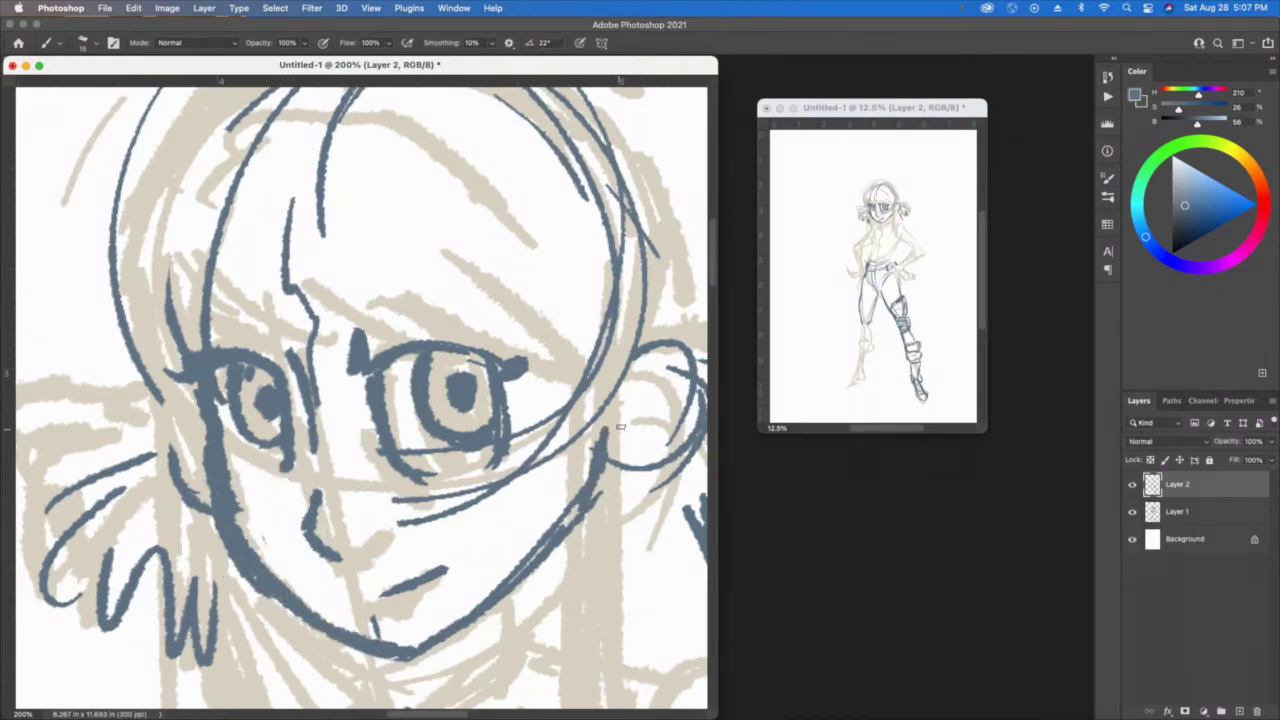
pyautogui.moveTo(658, 374)
pyautogui.mouseDown()
pyautogui.moveTo(640, 392)
pyautogui.moveTo(650, 418)
pyautogui.moveTo(632, 428)
pyautogui.mouseUp()
pyautogui.moveTo(565, 385); pyautogui.dragTo(578, 640)
pyautogui.moveTo(606, 355); pyautogui.dragTo(630, 605)
pyautogui.moveTo(620, 400)
pyautogui.mouseDown()
pyautogui.moveTo(630, 660)
pyautogui.moveTo(605, 670)
pyautogui.mouseUp()
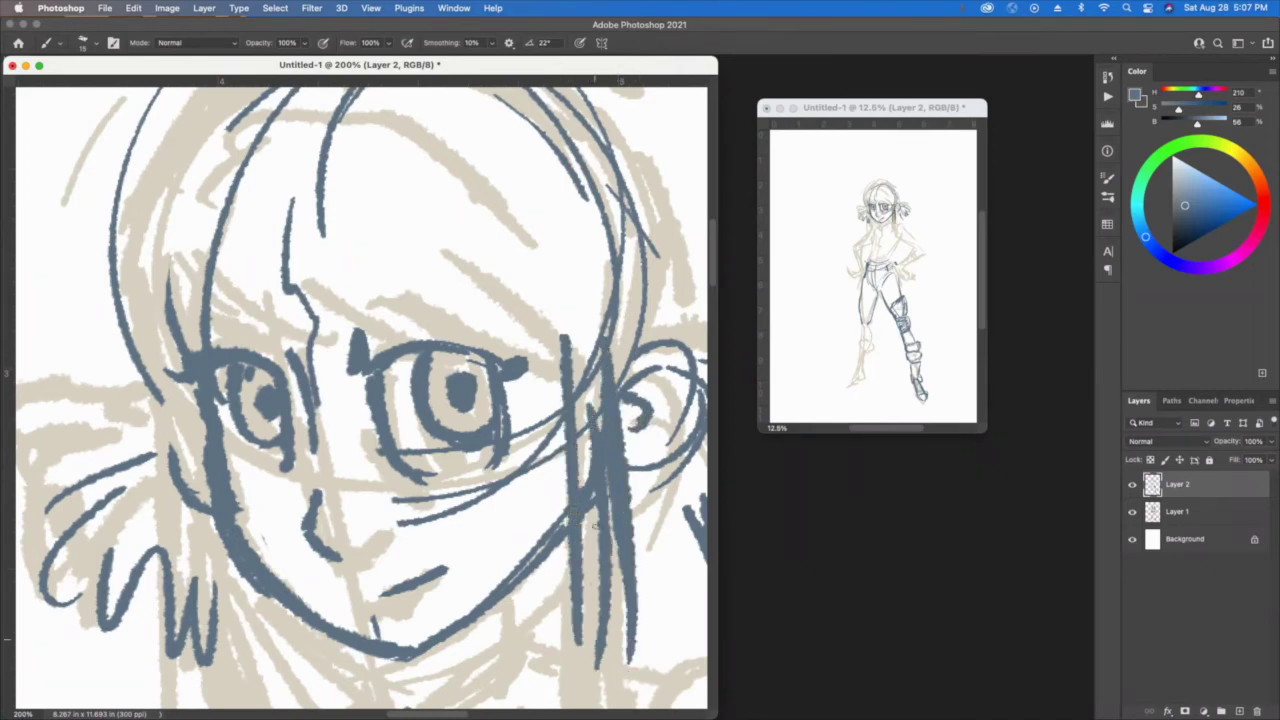
pyautogui.moveTo(580, 410); pyautogui.dragTo(590, 685)
pyautogui.moveTo(580, 440); pyautogui.dragTo(585, 628)
# Brush thick strokes down the left cheek and hair
pyautogui.moveTo(194, 405); pyautogui.dragTo(228, 680)
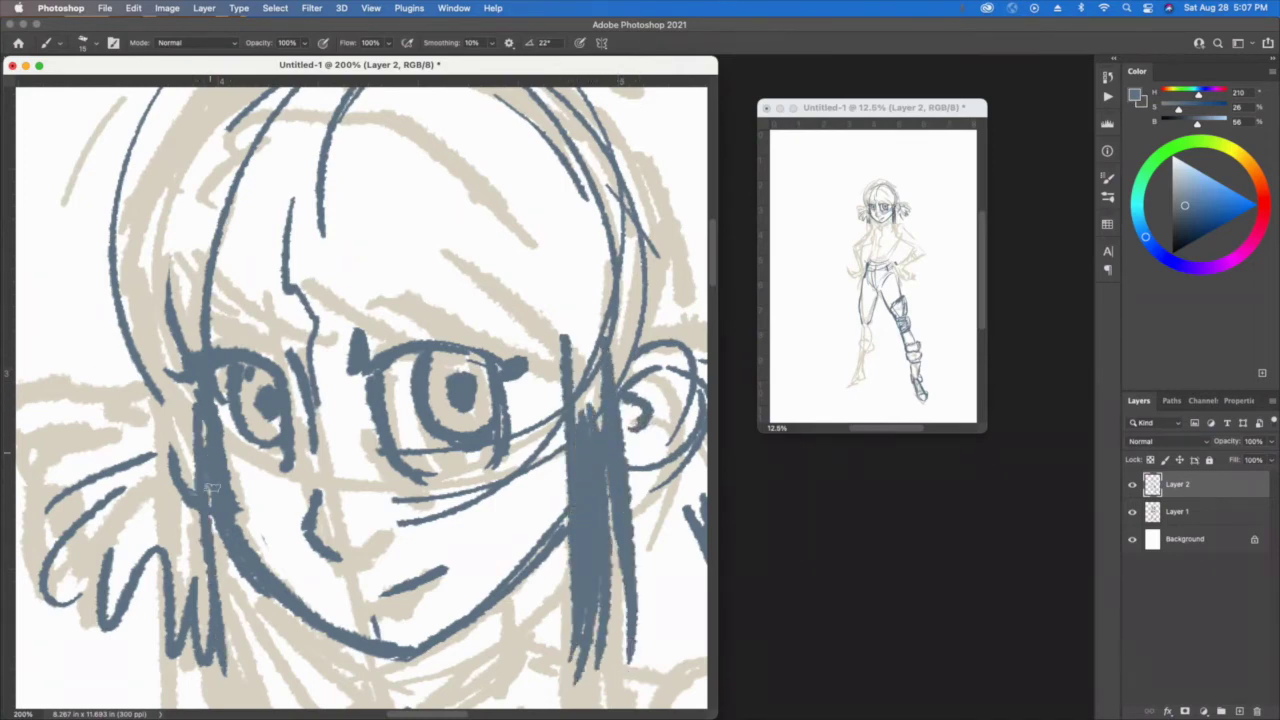
pyautogui.moveTo(210, 484); pyautogui.dragTo(244, 660)
pyautogui.moveTo(226, 550); pyautogui.dragTo(268, 680)
pyautogui.moveTo(242, 578); pyautogui.dragTo(290, 668)
# Sketch hair strands and sweep long diagonal bangs across the forehead
pyautogui.moveTo(258, 115); pyautogui.dragTo(272, 222)
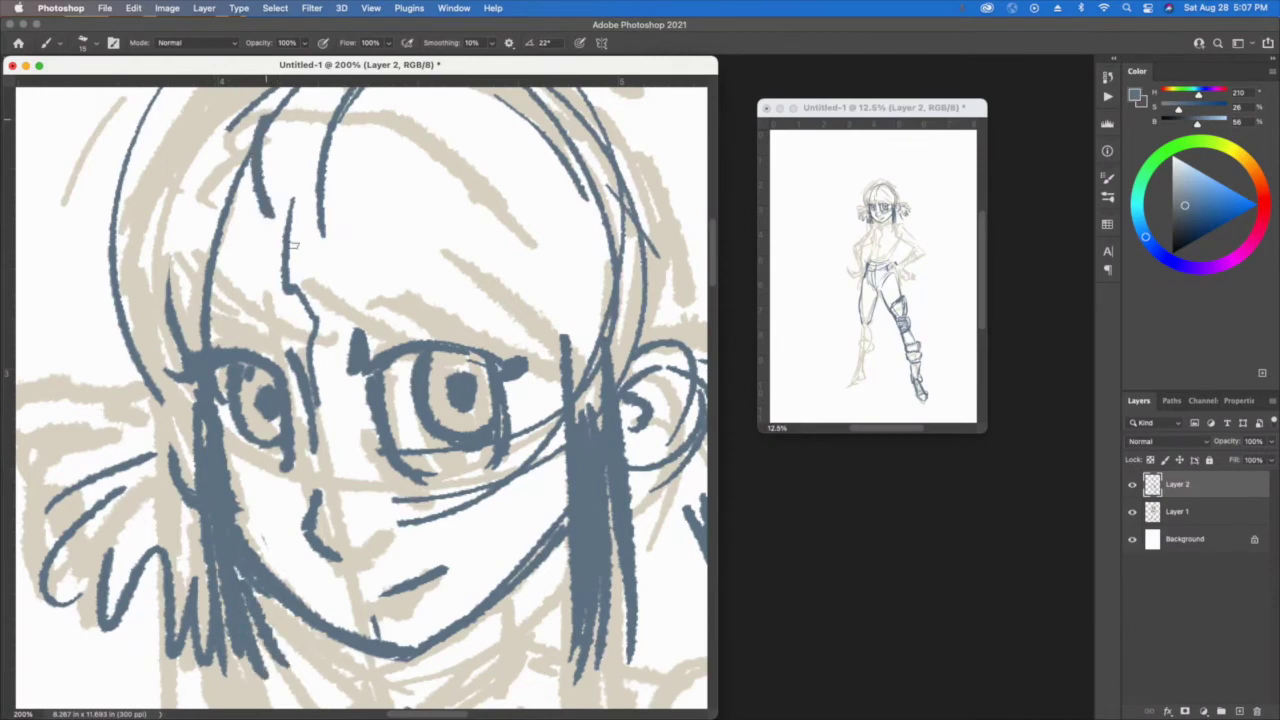
pyautogui.moveTo(268, 138); pyautogui.dragTo(352, 270)
pyautogui.moveTo(290, 118); pyautogui.dragTo(334, 204)
pyautogui.moveTo(310, 158)
pyautogui.mouseDown()
pyautogui.moveTo(408, 268)
pyautogui.moveTo(455, 262)
pyautogui.mouseUp()
pyautogui.moveTo(355, 166); pyautogui.dragTo(515, 282)
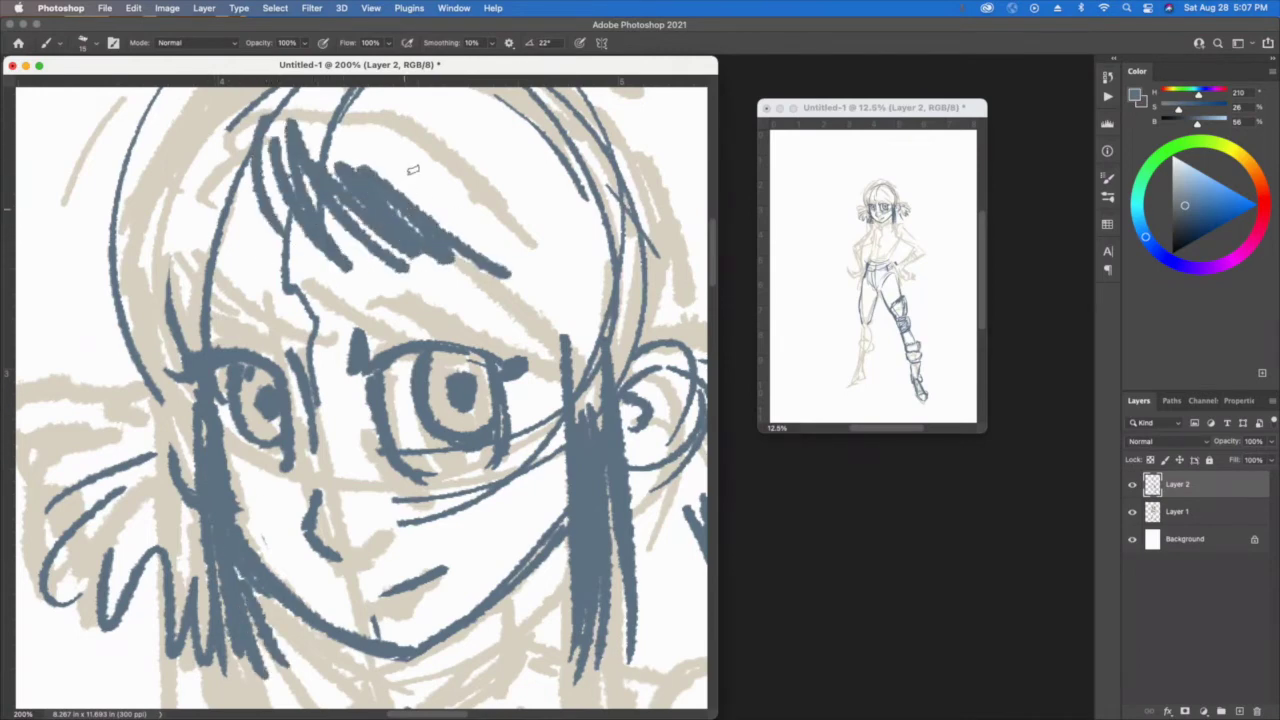
pyautogui.moveTo(400, 160); pyautogui.dragTo(552, 285)
pyautogui.moveTo(445, 178); pyautogui.dragTo(588, 294)
pyautogui.moveTo(490, 172); pyautogui.dragTo(612, 283)
# Draw the eyebrows, thicken the lower edge of the bangs, and add a right hair strand
pyautogui.moveTo(380, 250); pyautogui.dragTo(429, 316)
pyautogui.moveTo(472, 356); pyautogui.dragTo(522, 366)
pyautogui.moveTo(402, 352); pyautogui.dragTo(542, 367)
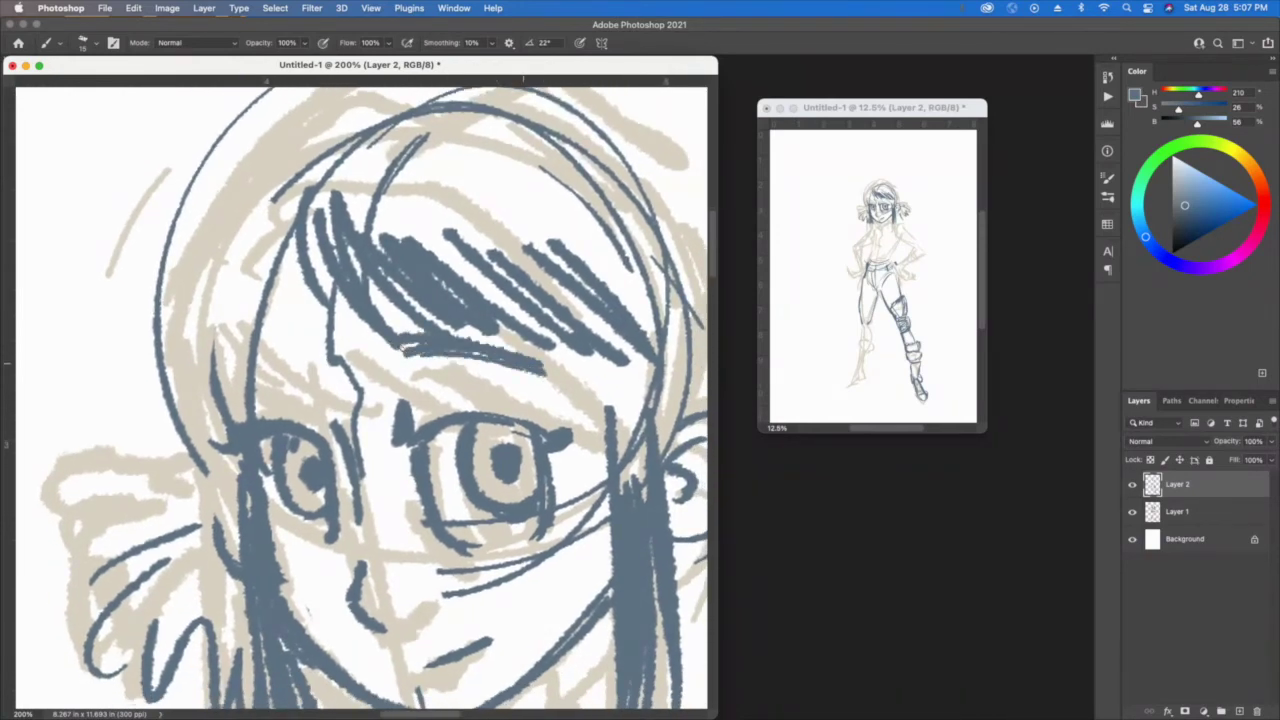
pyautogui.moveTo(404, 347); pyautogui.dragTo(390, 362)
pyautogui.moveTo(392, 318); pyautogui.dragTo(552, 372)
pyautogui.moveTo(302, 348); pyautogui.dragTo(245, 358)
pyautogui.moveTo(305, 372)
pyautogui.mouseDown()
pyautogui.moveTo(232, 382)
pyautogui.moveTo(318, 358)
pyautogui.moveTo(226, 376)
pyautogui.mouseUp()
pyautogui.moveTo(295, 230); pyautogui.dragTo(222, 368)
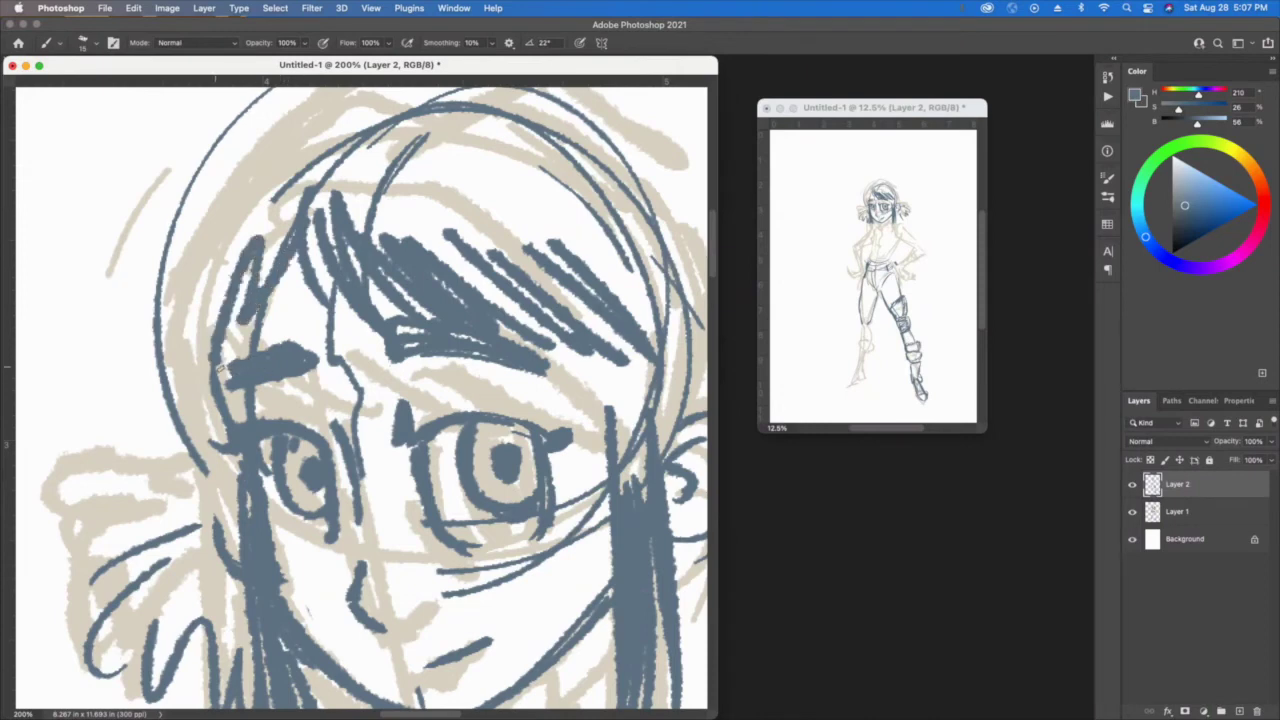
# Paint hair strands down the face's left side and outline and fill the left ear
pyautogui.moveTo(230, 266); pyautogui.dragTo(210, 386)
pyautogui.moveTo(176, 324); pyautogui.dragTo(224, 444)
pyautogui.moveTo(186, 330); pyautogui.dragTo(228, 490)
pyautogui.moveTo(210, 444)
pyautogui.mouseDown()
pyautogui.moveTo(204, 536)
pyautogui.moveTo(230, 555)
pyautogui.mouseUp()
pyautogui.moveTo(228, 476)
pyautogui.mouseDown()
pyautogui.moveTo(226, 530)
pyautogui.moveTo(196, 464)
pyautogui.mouseUp()
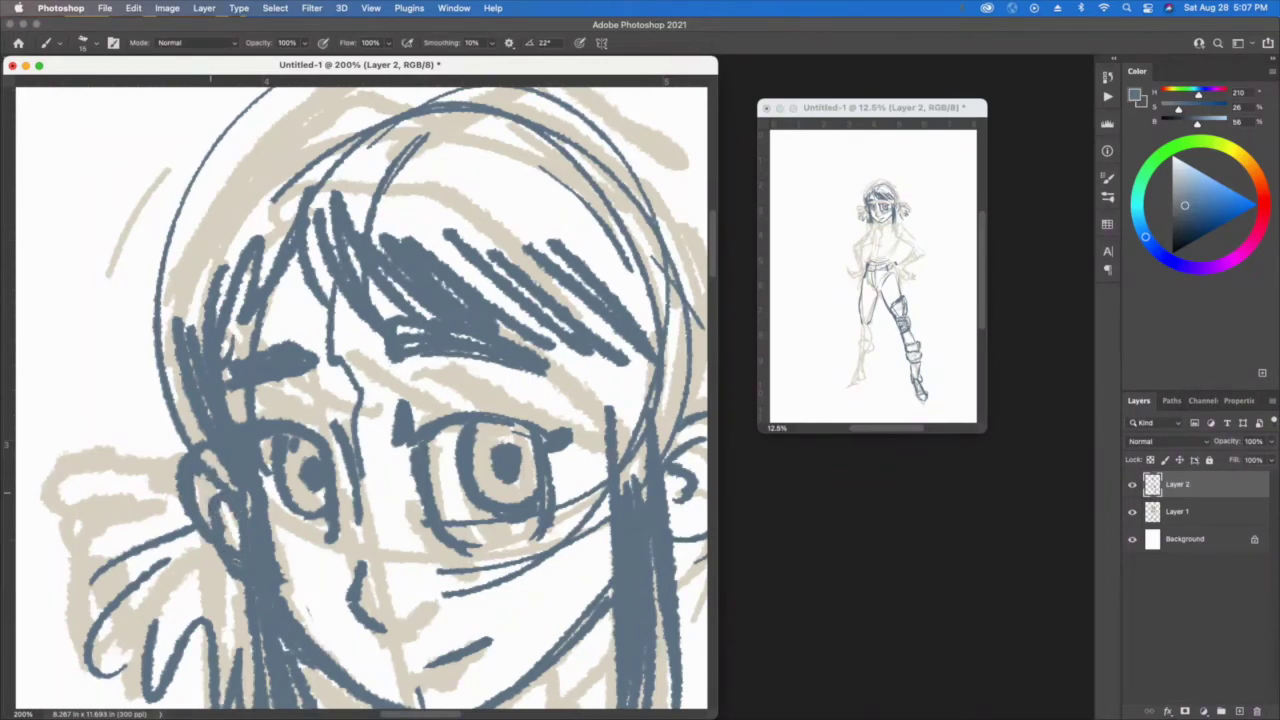
pyautogui.moveTo(228, 528); pyautogui.dragTo(242, 546)
# Ink the right ear with an arc over it, then add ear and hair strokes in the full-figure view
pyautogui.scroll(-3, 200, 520)
pyautogui.hscroll(3, 200, 520)
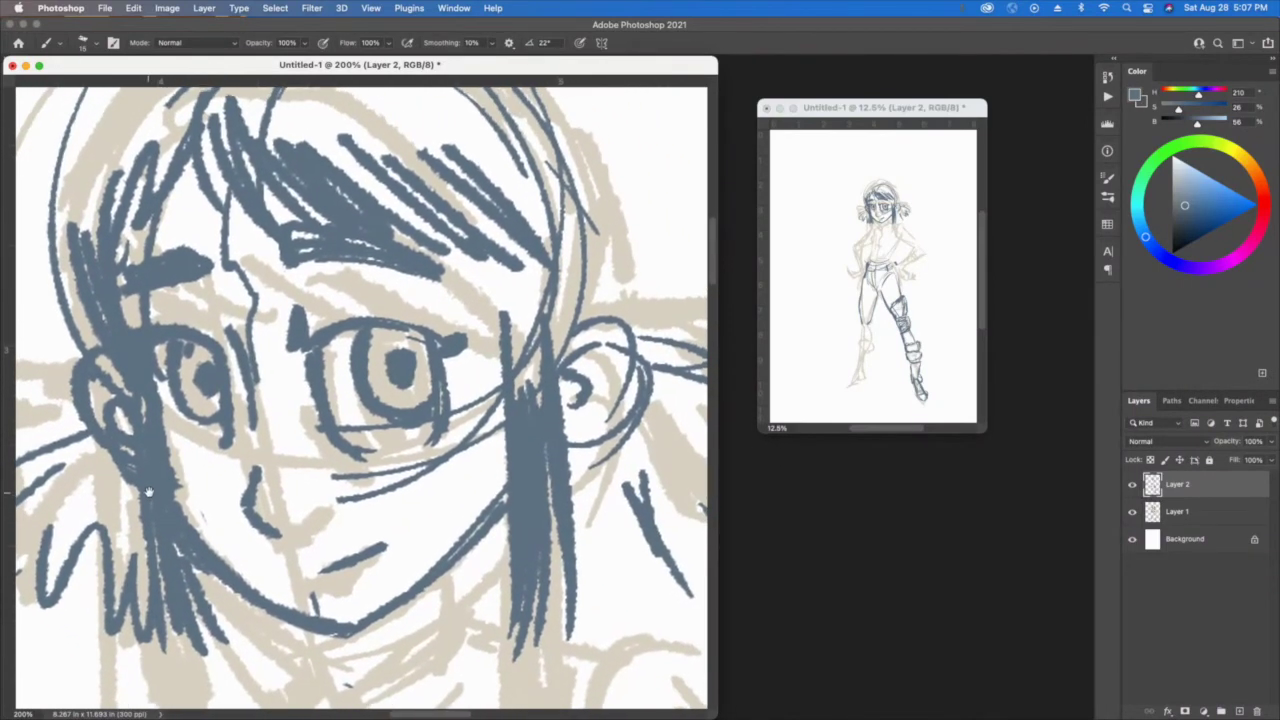
pyautogui.moveTo(612, 320)
pyautogui.mouseDown()
pyautogui.moveTo(600, 328)
pyautogui.moveTo(656, 366)
pyautogui.mouseUp()
pyautogui.moveTo(648, 340); pyautogui.dragTo(662, 396)
pyautogui.moveTo(584, 332); pyautogui.dragTo(650, 308)
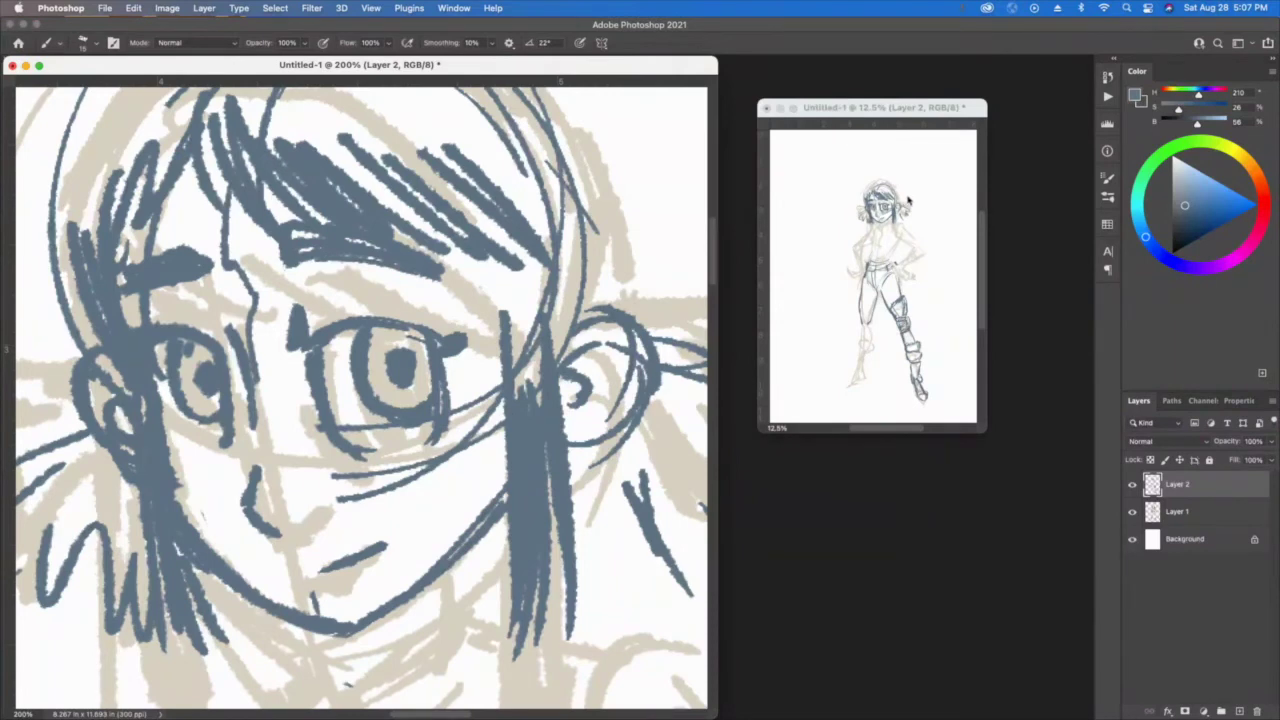
pyautogui.click(908, 203)
pyautogui.moveTo(908, 205)
pyautogui.mouseDown()
pyautogui.moveTo(864, 230)
pyautogui.moveTo(860, 220)
pyautogui.mouseUp()
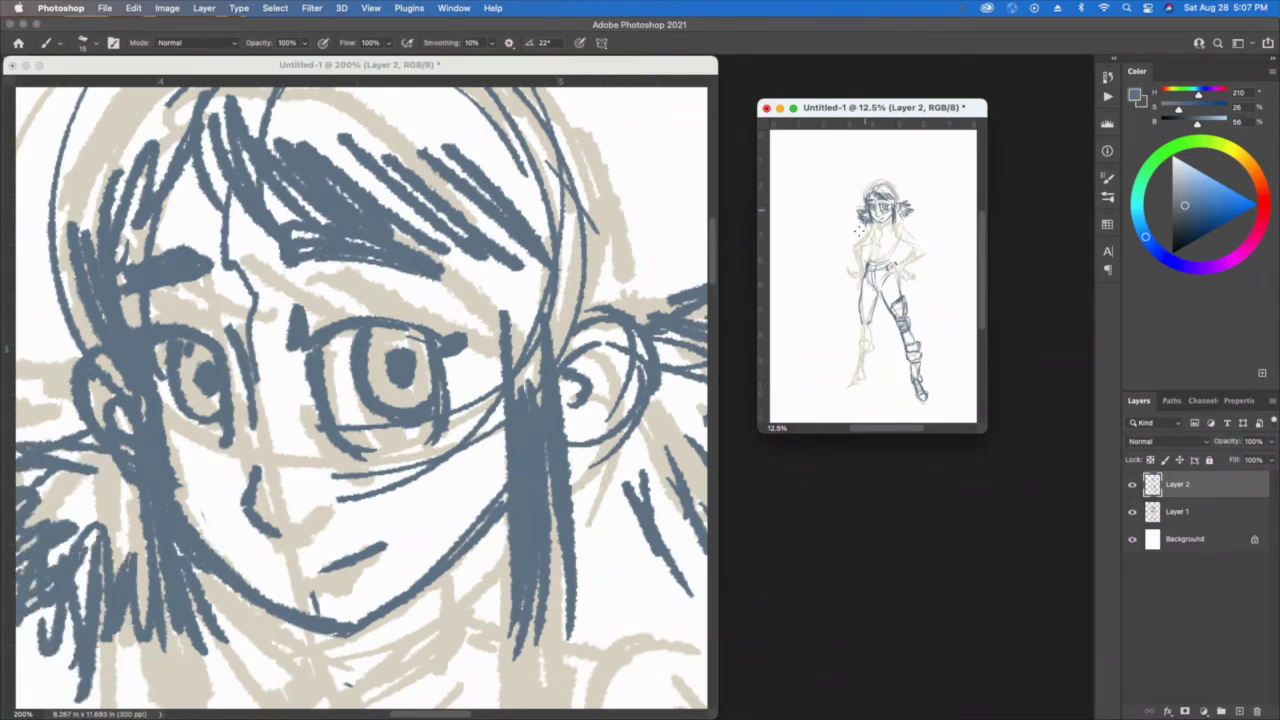
pyautogui.moveTo(866, 208); pyautogui.dragTo(870, 207)
pyautogui.moveTo(871, 186); pyautogui.dragTo(903, 190)
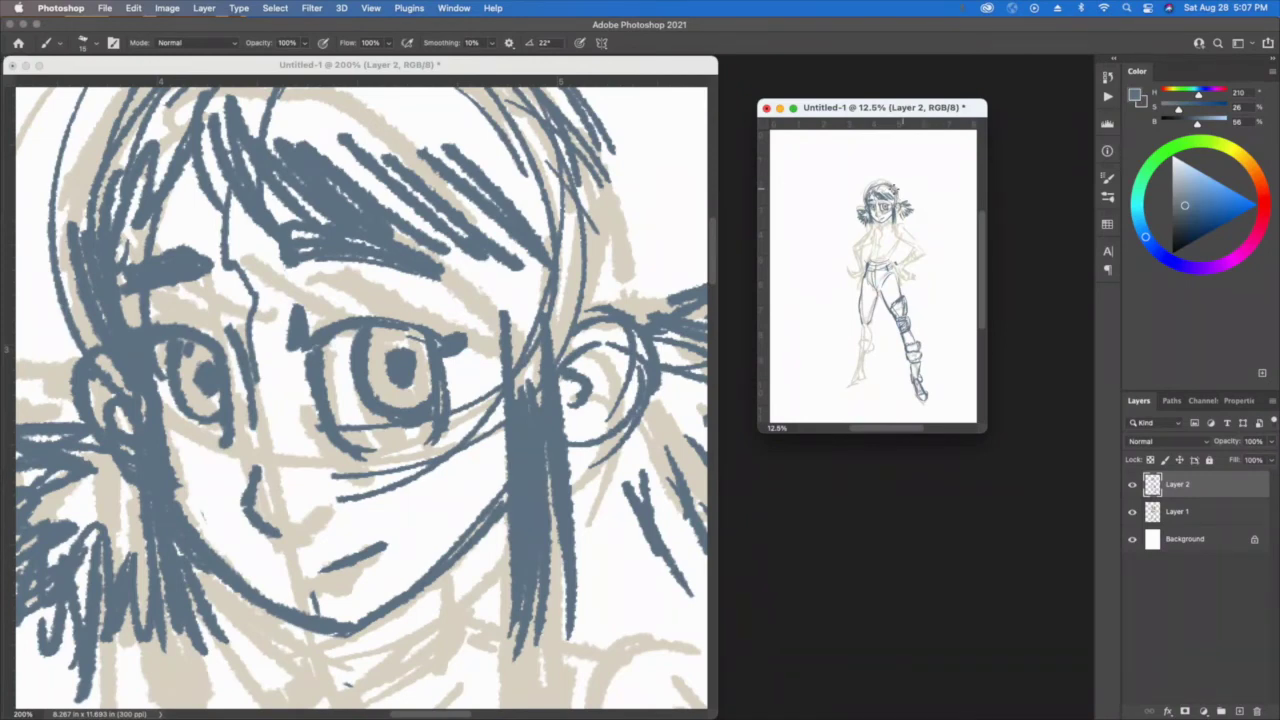
# Bring the top of the head into the close-up and hatch the top-right hair and right side
pyautogui.click(343, 213)
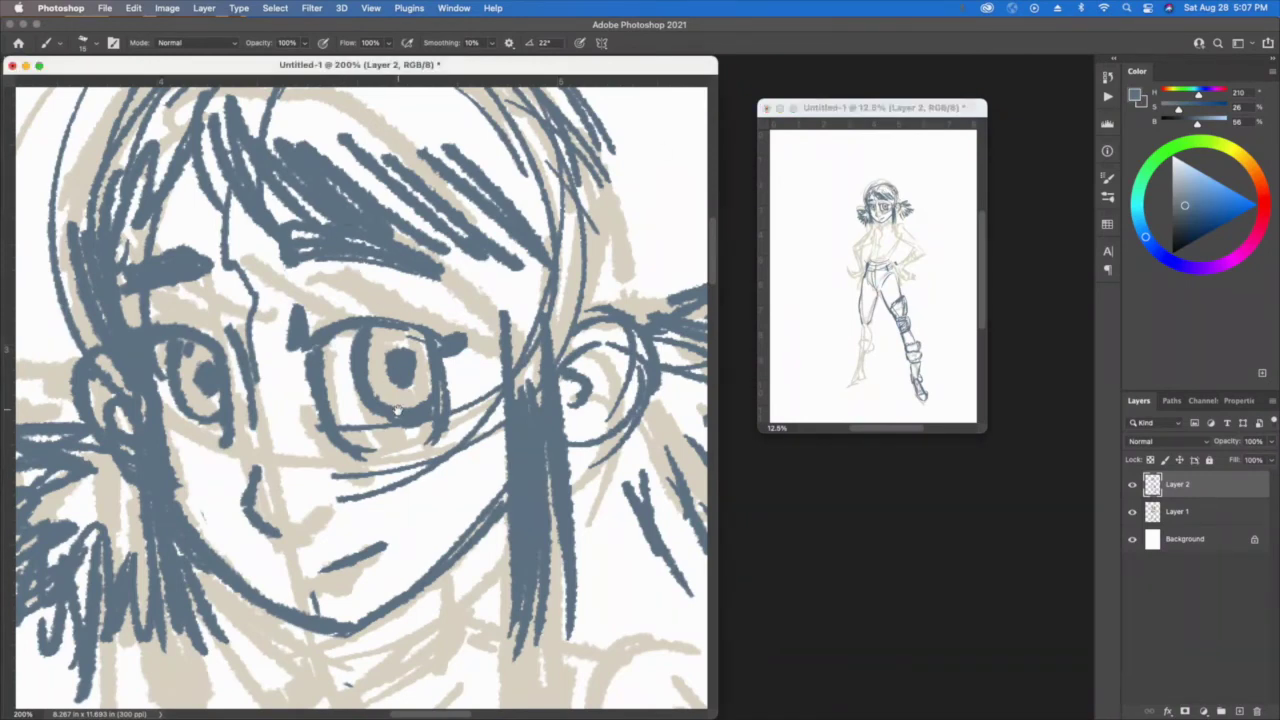
pyautogui.moveTo(344, 266)
pyautogui.mouseDown()
pyautogui.moveTo(379, 403)
pyautogui.moveTo(374, 478)
pyautogui.mouseUp()
pyautogui.moveTo(432, 188); pyautogui.dragTo(522, 230)
pyautogui.moveTo(396, 178); pyautogui.dragTo(498, 210)
pyautogui.moveTo(498, 206); pyautogui.dragTo(550, 246)
pyautogui.moveTo(432, 178)
pyautogui.mouseDown()
pyautogui.moveTo(600, 288)
pyautogui.moveTo(644, 400)
pyautogui.moveTo(632, 516)
pyautogui.mouseUp()
pyautogui.moveTo(630, 360); pyautogui.dragTo(628, 512)
# Thicken the crown with long strokes, curved strands, front-hair hatching and a hooked curl
pyautogui.moveTo(526, 218); pyautogui.dragTo(612, 302)
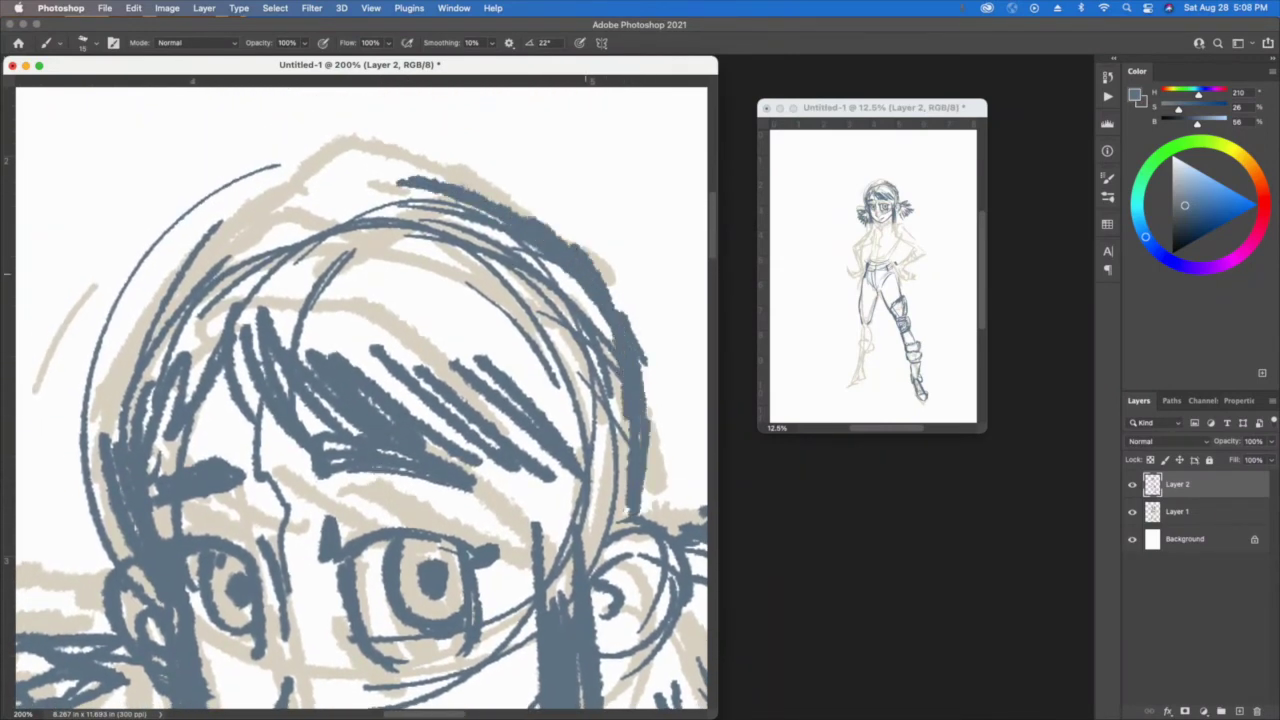
pyautogui.moveTo(424, 176); pyautogui.dragTo(534, 218)
pyautogui.moveTo(336, 154); pyautogui.dragTo(572, 244)
pyautogui.moveTo(416, 172)
pyautogui.mouseDown()
pyautogui.moveTo(306, 214)
pyautogui.moveTo(470, 238)
pyautogui.moveTo(562, 352)
pyautogui.mouseUp()
pyautogui.moveTo(470, 274); pyautogui.dragTo(582, 396)
pyautogui.moveTo(388, 244); pyautogui.dragTo(518, 360)
pyautogui.moveTo(366, 288)
pyautogui.mouseDown()
pyautogui.moveTo(490, 378)
pyautogui.moveTo(438, 362)
pyautogui.mouseUp()
pyautogui.moveTo(340, 250)
pyautogui.mouseDown()
pyautogui.moveTo(312, 290)
pyautogui.moveTo(358, 366)
pyautogui.mouseUp()
# Hatch the left side of the hair and add long strokes along its left edge
pyautogui.moveTo(270, 304); pyautogui.dragTo(320, 358)
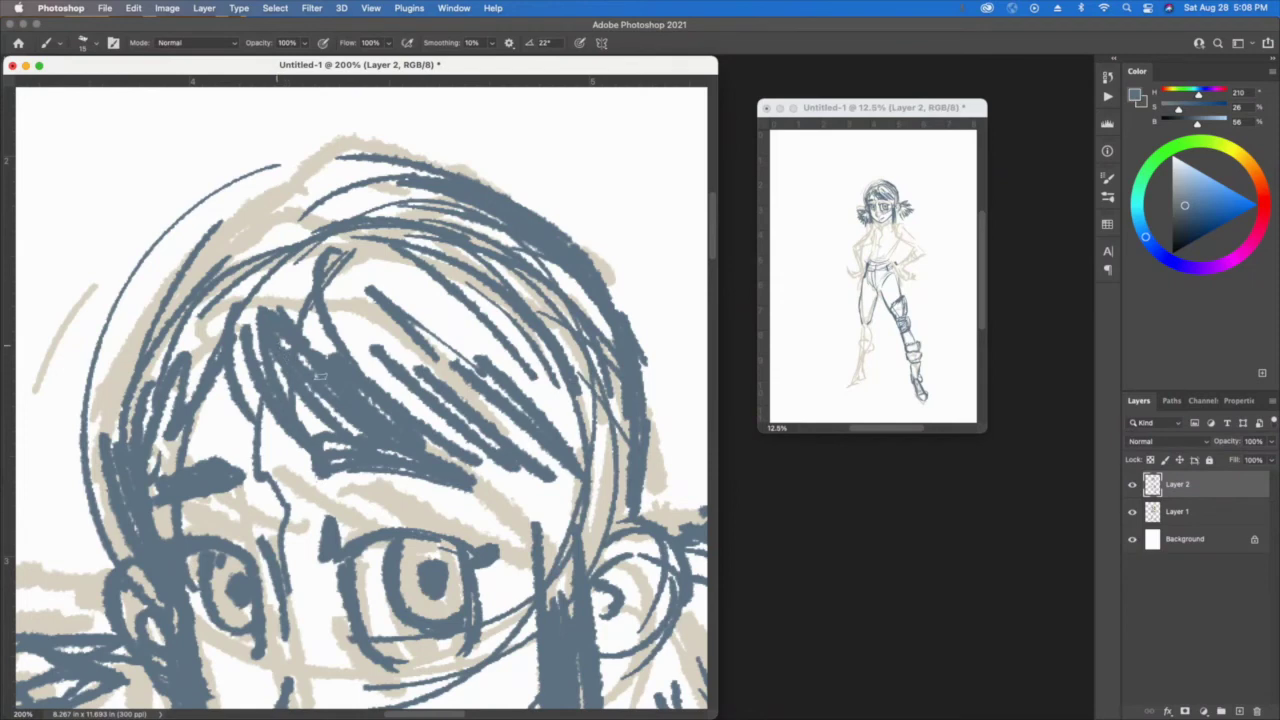
pyautogui.moveTo(252, 322); pyautogui.dragTo(232, 386)
pyautogui.moveTo(224, 328); pyautogui.dragTo(200, 360)
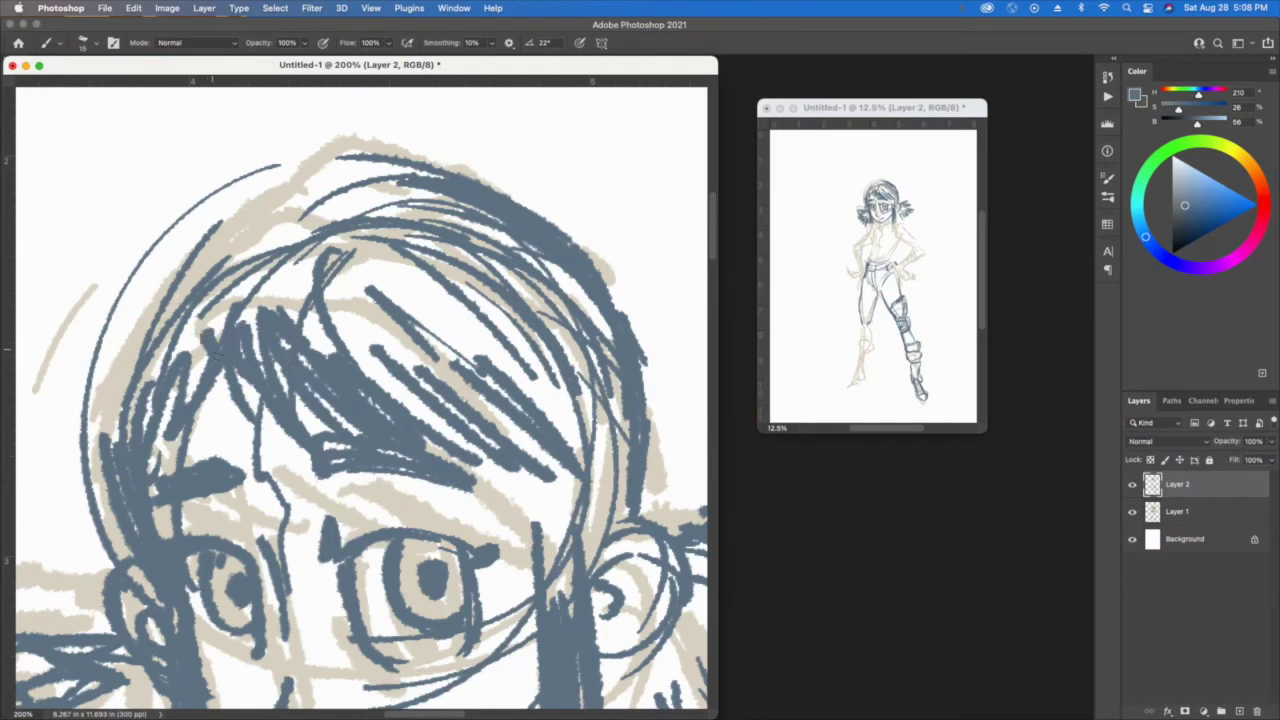
pyautogui.moveTo(236, 290)
pyautogui.mouseDown()
pyautogui.moveTo(212, 356)
pyautogui.moveTo(212, 318)
pyautogui.moveTo(146, 370)
pyautogui.mouseUp()
pyautogui.moveTo(140, 326); pyautogui.dragTo(100, 416)
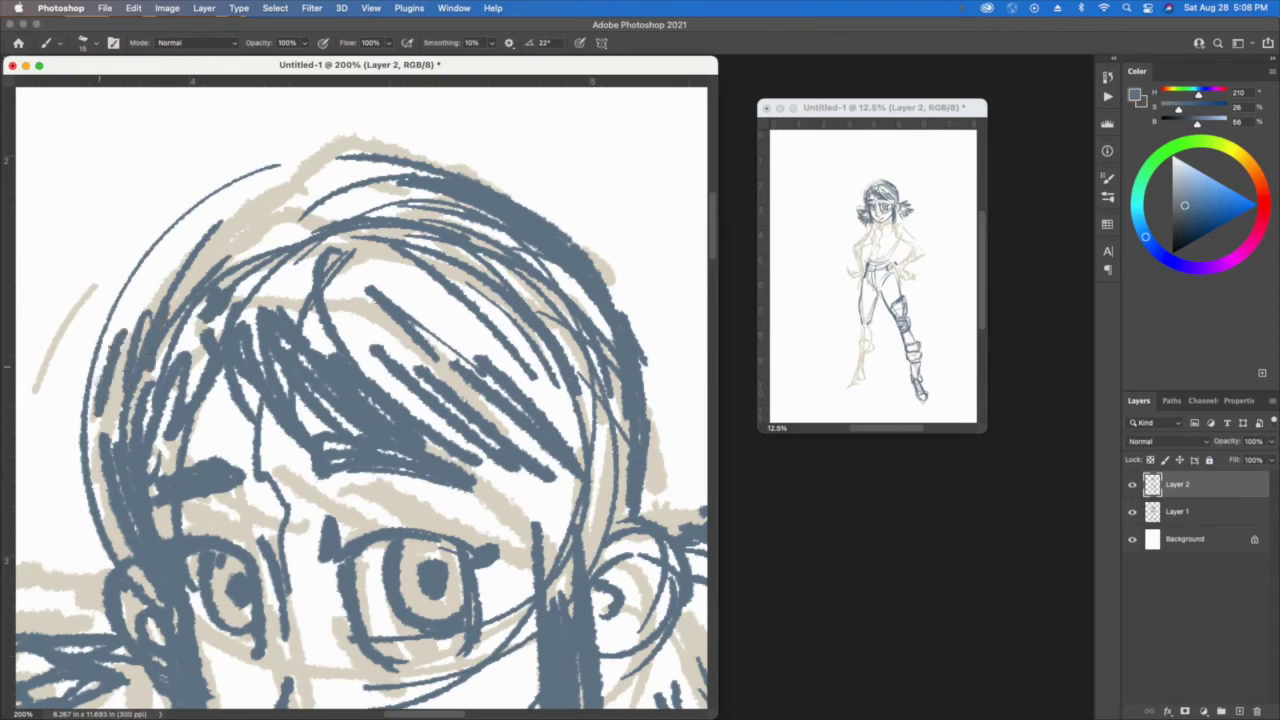
pyautogui.moveTo(110, 366); pyautogui.dragTo(86, 456)
pyautogui.moveTo(158, 286)
pyautogui.mouseDown()
pyautogui.moveTo(104, 364)
pyautogui.moveTo(142, 314)
pyautogui.mouseUp()
# Extend hatching down the far left hair edge, then hide Layer 2 to view the thumbnail
pyautogui.moveTo(136, 320); pyautogui.dragTo(106, 414)
pyautogui.moveTo(98, 338); pyautogui.dragTo(108, 522)
pyautogui.moveTo(100, 306)
pyautogui.mouseDown()
pyautogui.moveTo(74, 378)
pyautogui.moveTo(88, 496)
pyautogui.mouseUp()
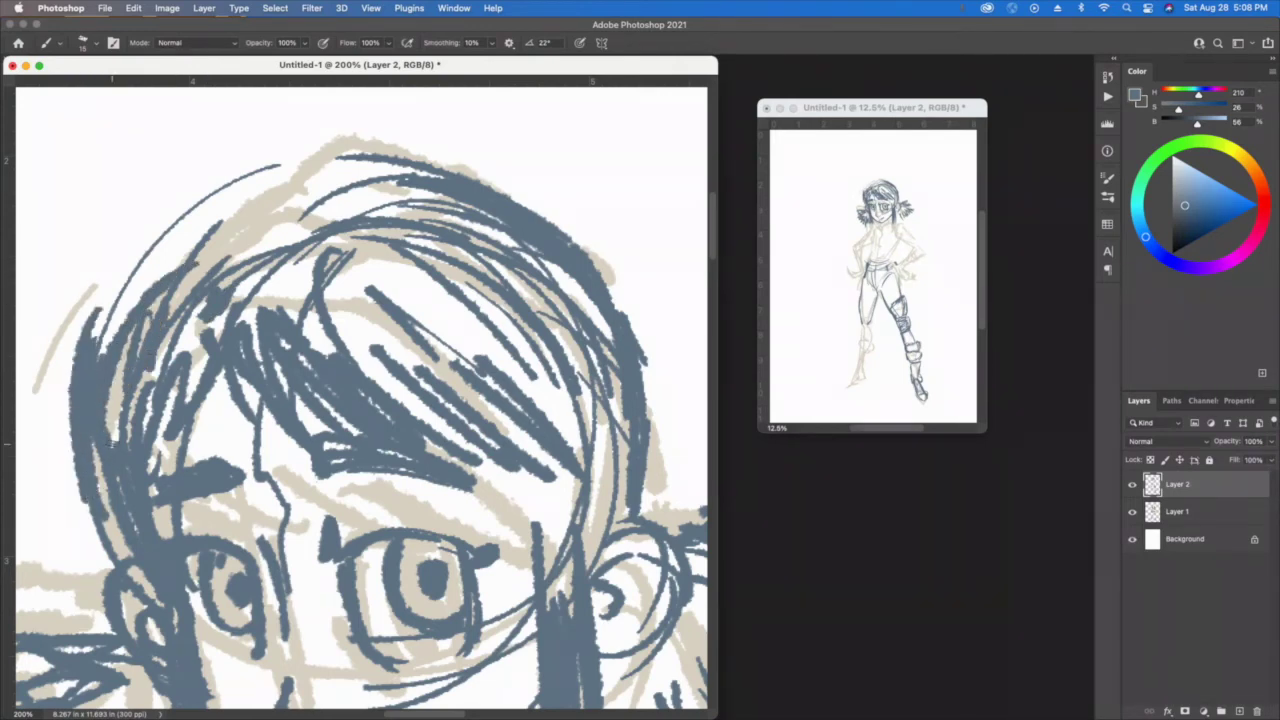
pyautogui.click(1132, 484)
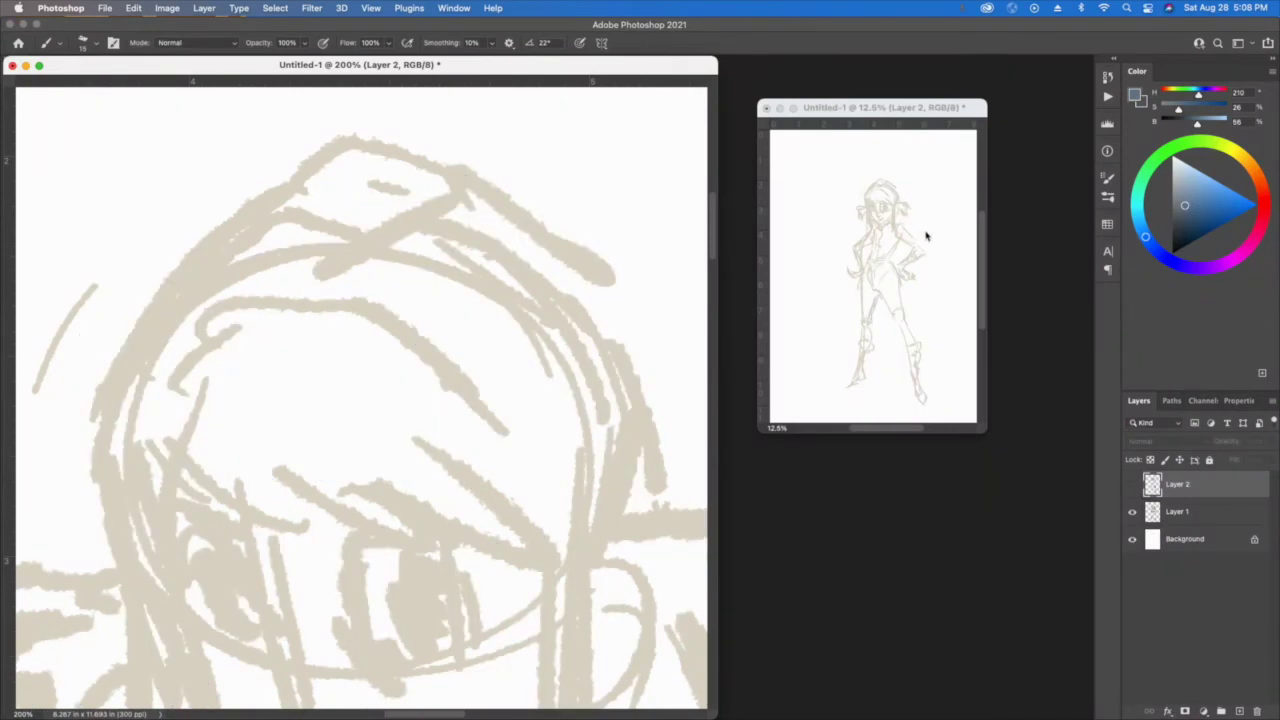
pyautogui.click(1170, 511)
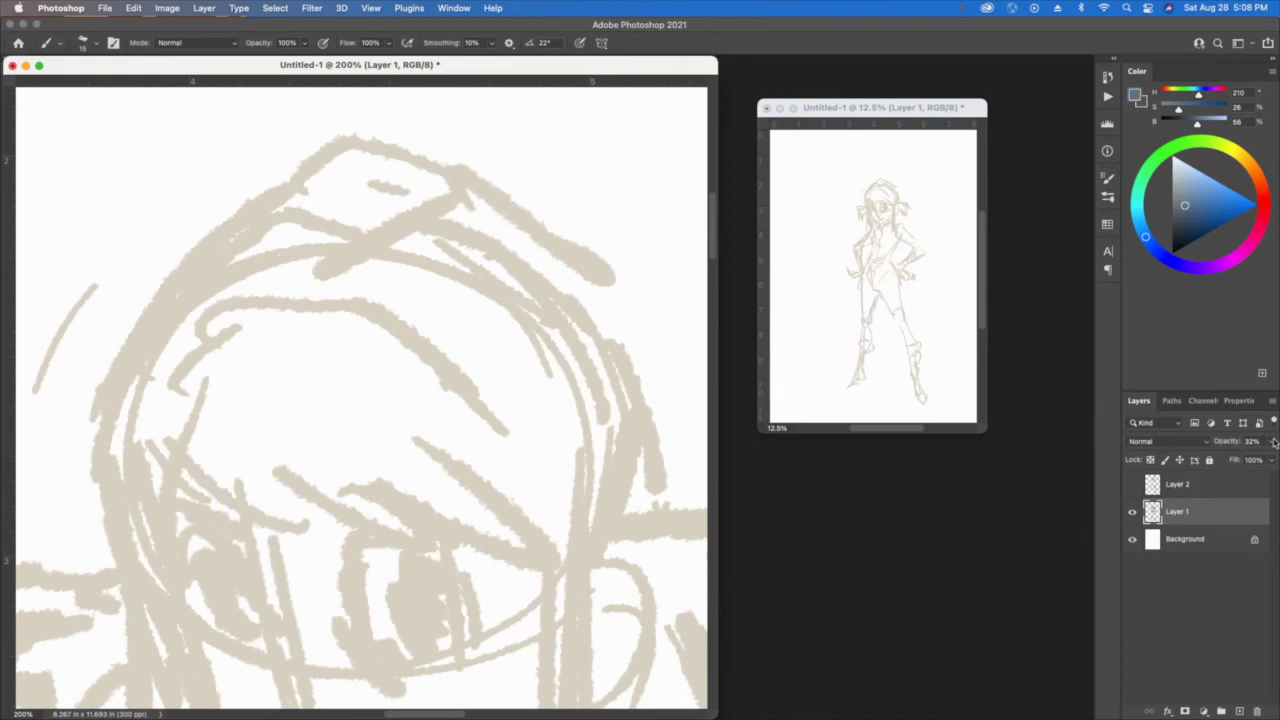
pyautogui.click(1273, 442)
pyautogui.moveTo(1232, 459)
pyautogui.mouseDown()
pyautogui.moveTo(1248, 461)
pyautogui.moveTo(1200, 467)
pyautogui.moveTo(1226, 462)
pyautogui.mouseUp()
pyautogui.click(1205, 484)
pyautogui.click(1185, 484)
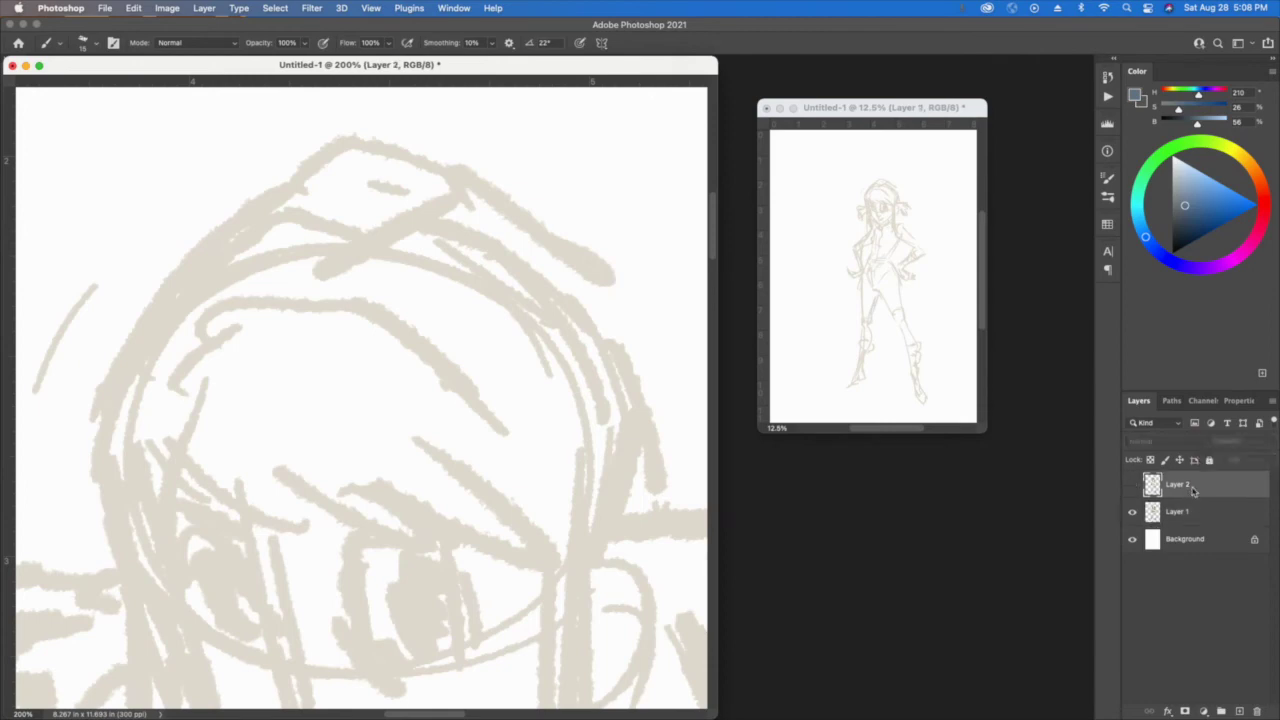
pyautogui.click(1132, 484)
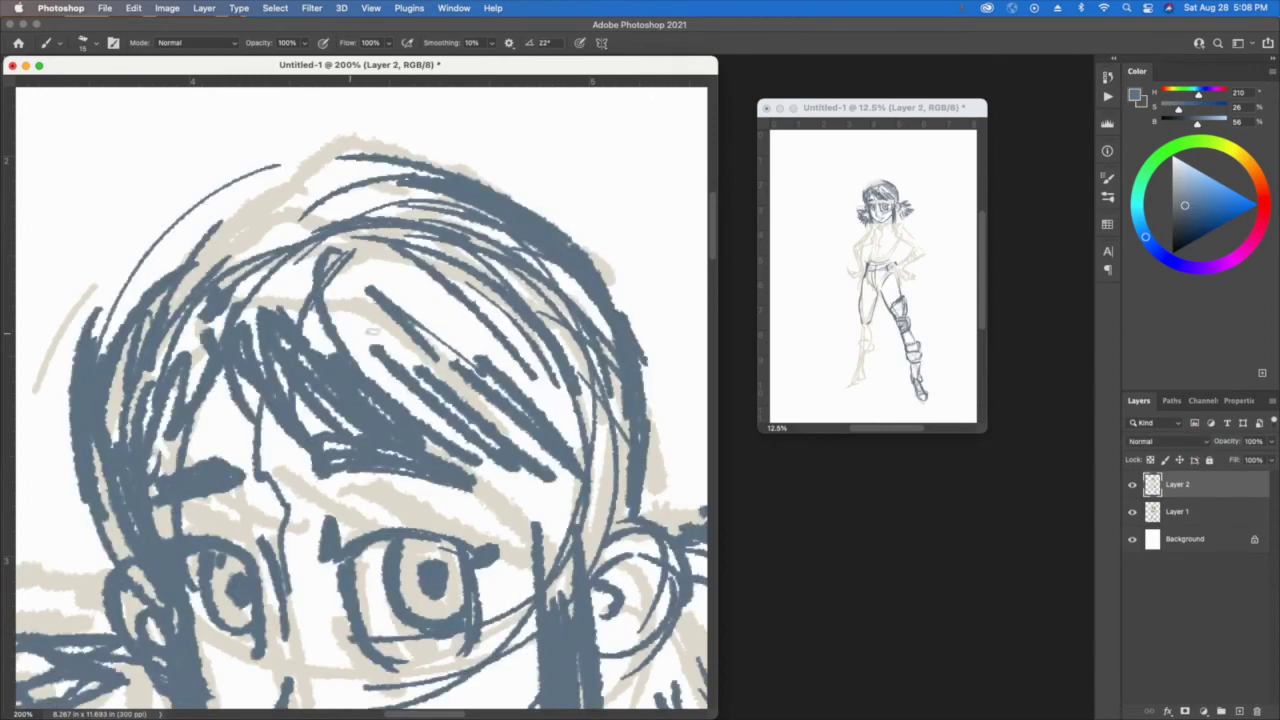
pyautogui.scroll(-10, 336, 373)
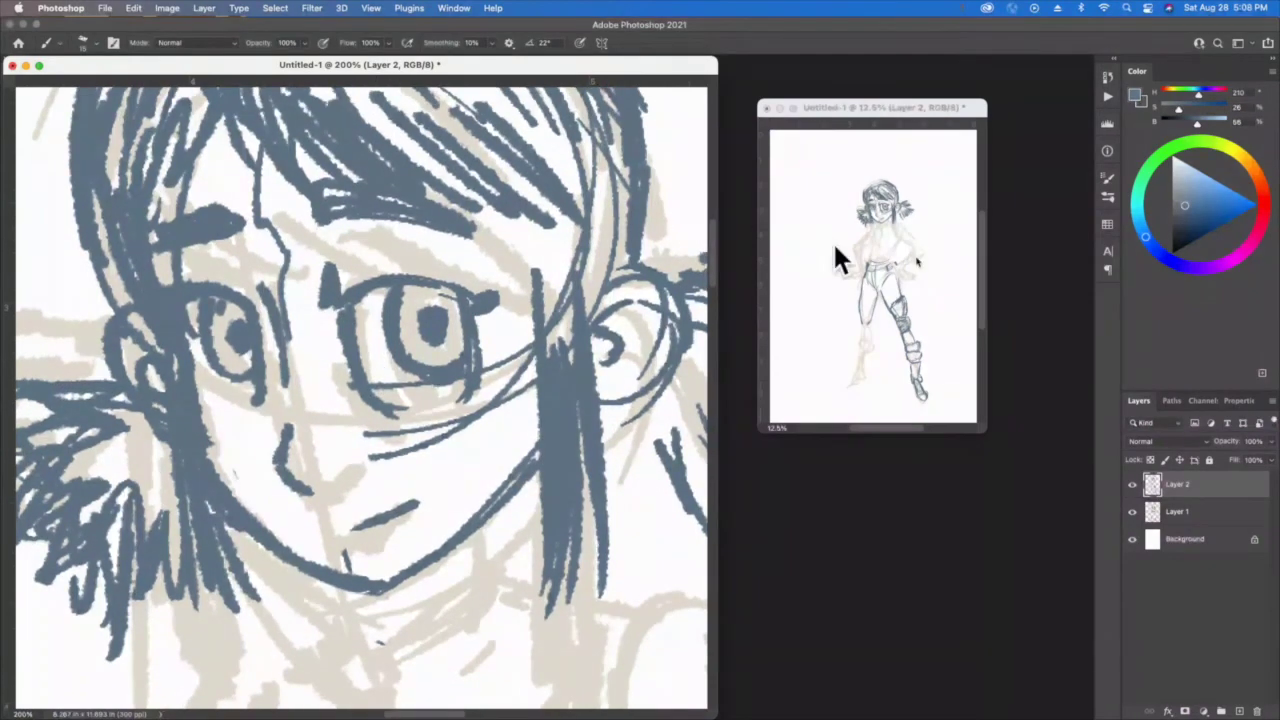
# Open a second window onto Untitled-1 via Window > Arrange > New Window
pyautogui.click(451, 9)
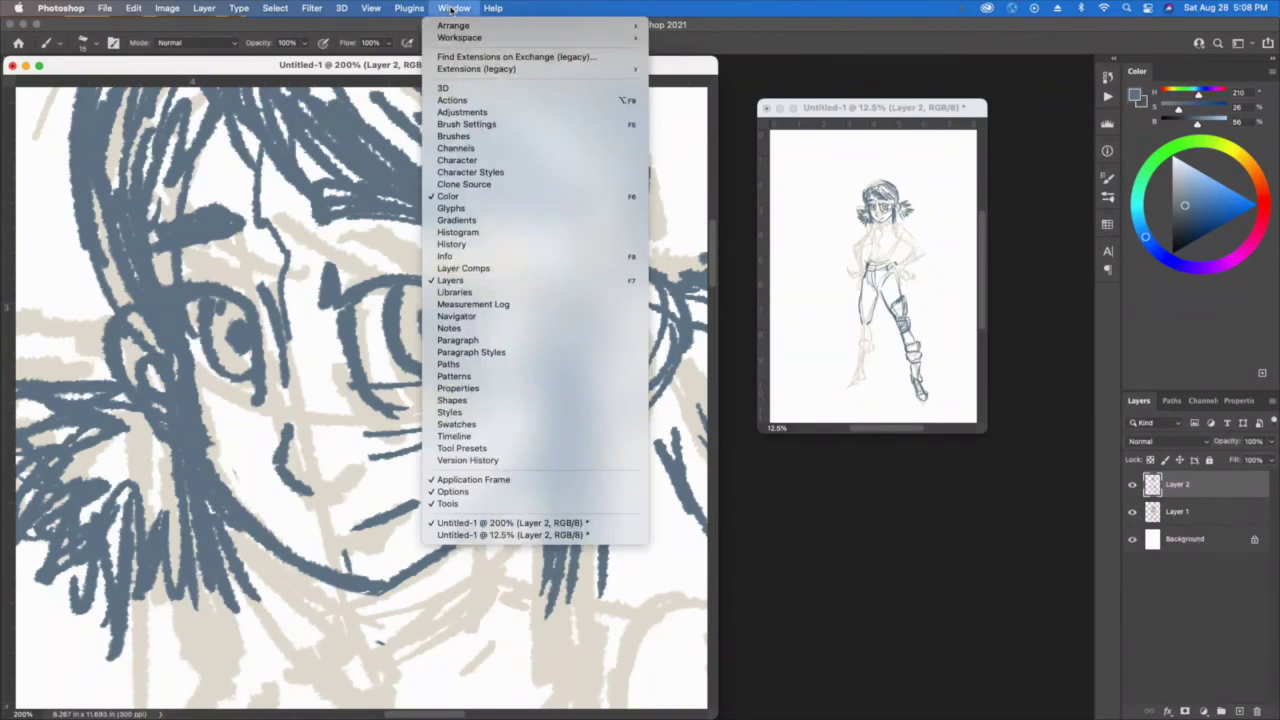
pyautogui.moveTo(453, 26)
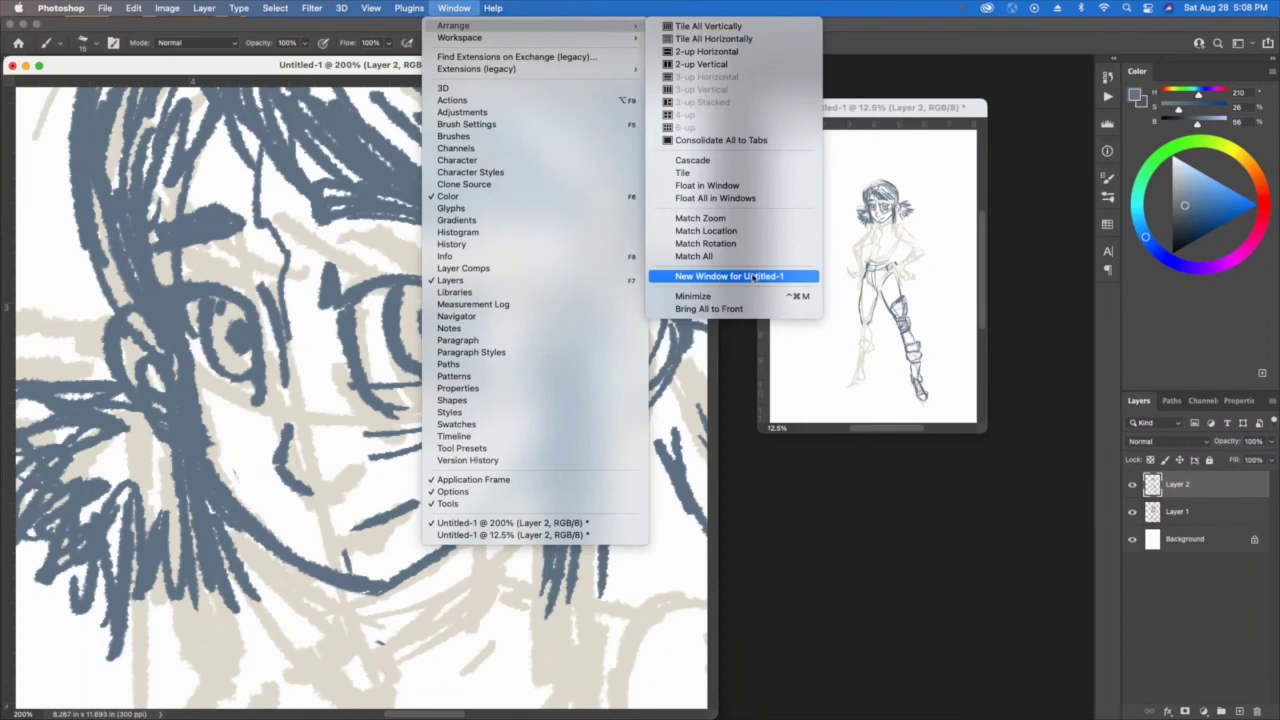
pyautogui.click(753, 277)
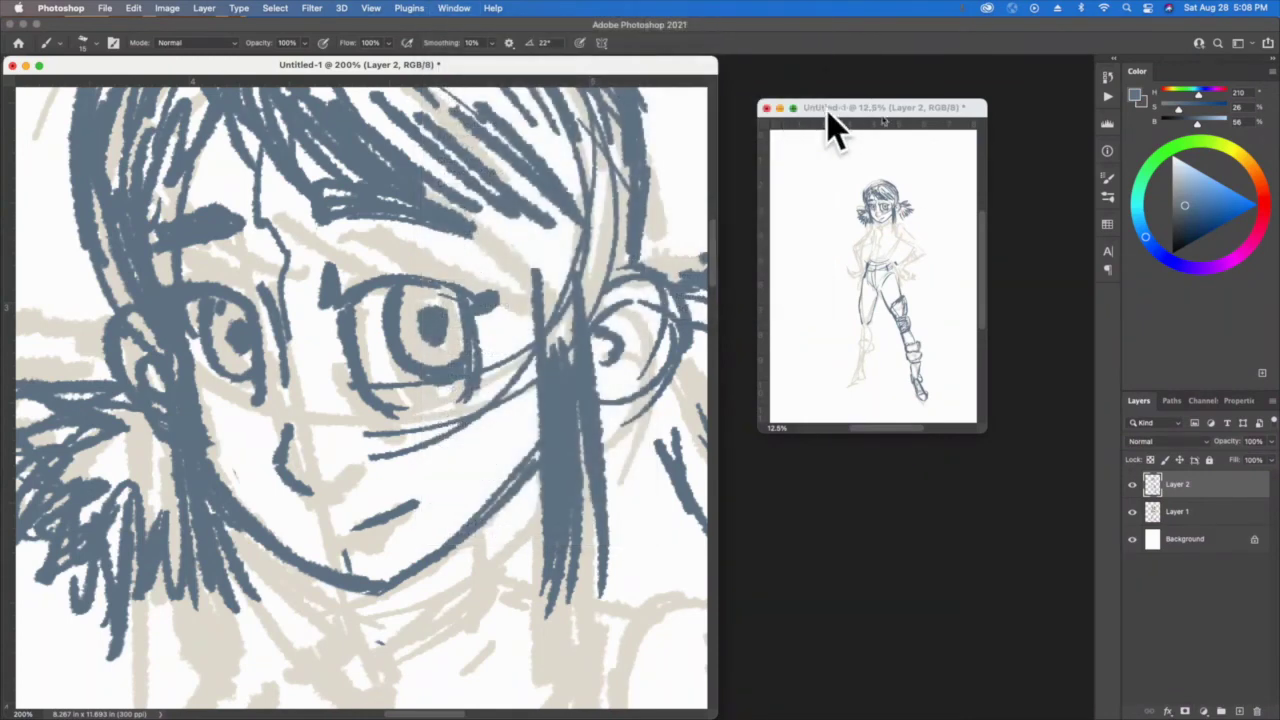
# Arrange the close-up and full-figure windows in a 2-up Vertical layout
pyautogui.click(670, 117)
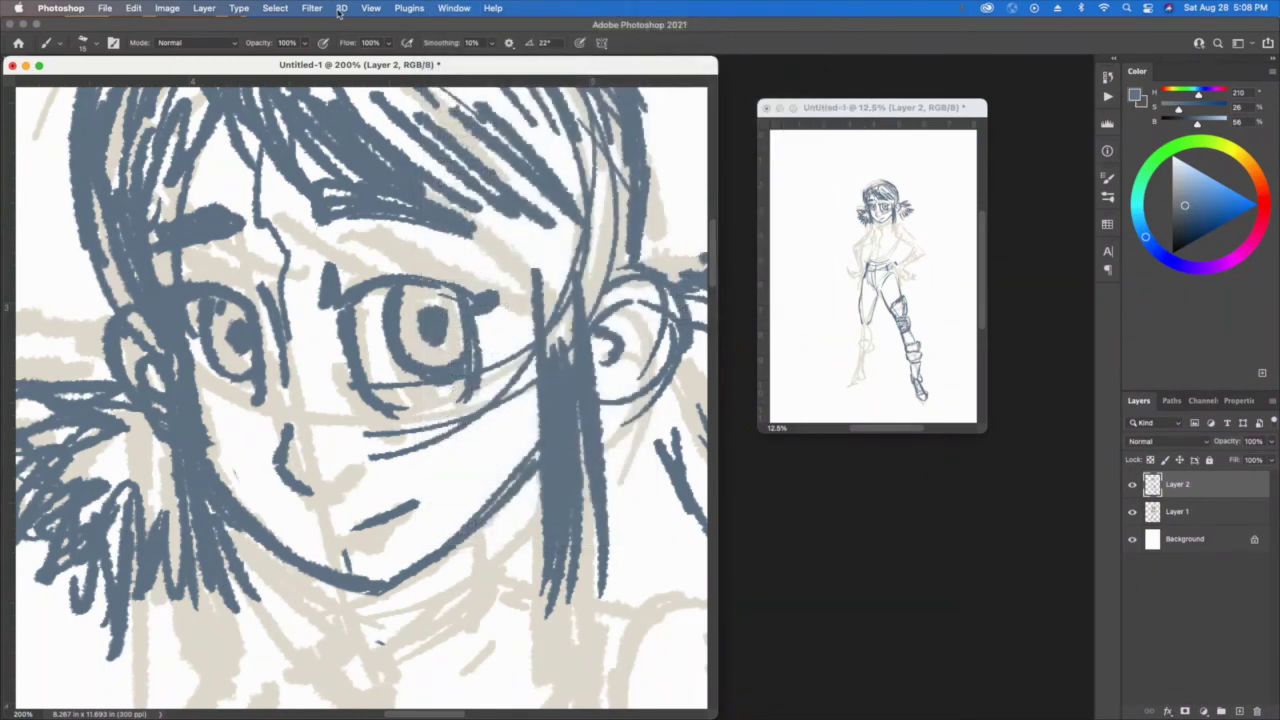
pyautogui.click(454, 8)
pyautogui.moveTo(541, 30)
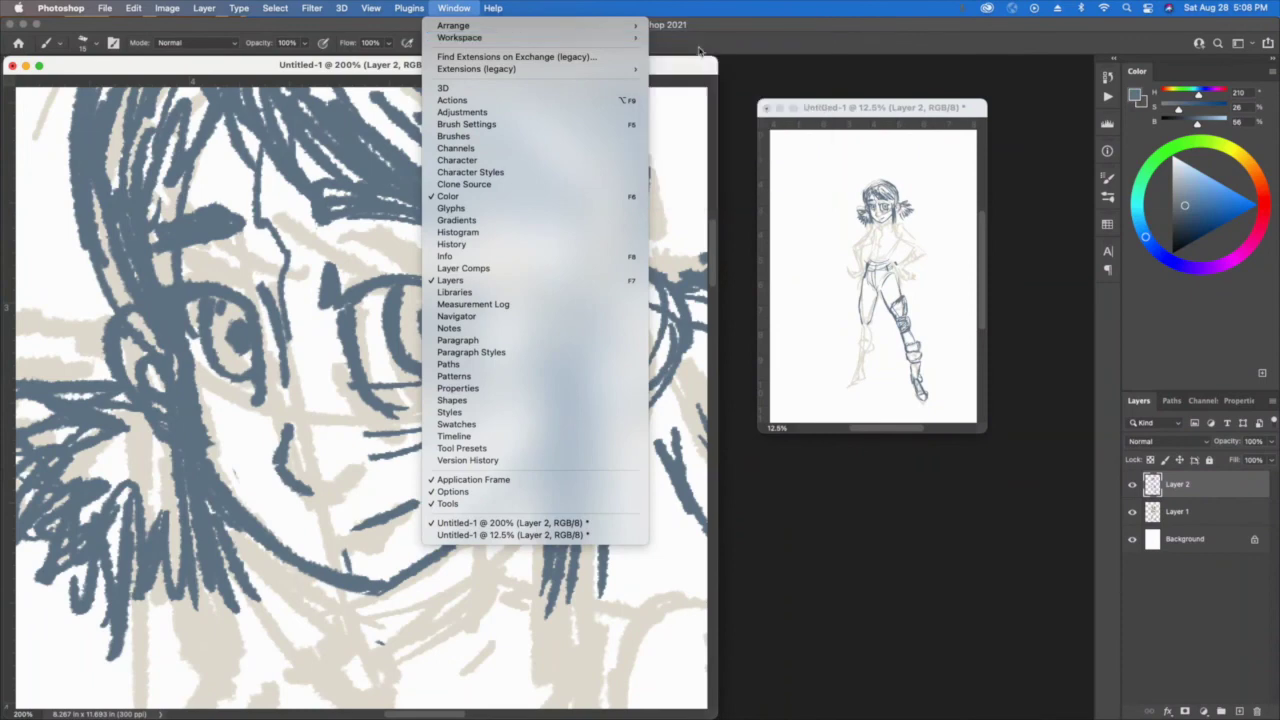
pyautogui.moveTo(608, 30)
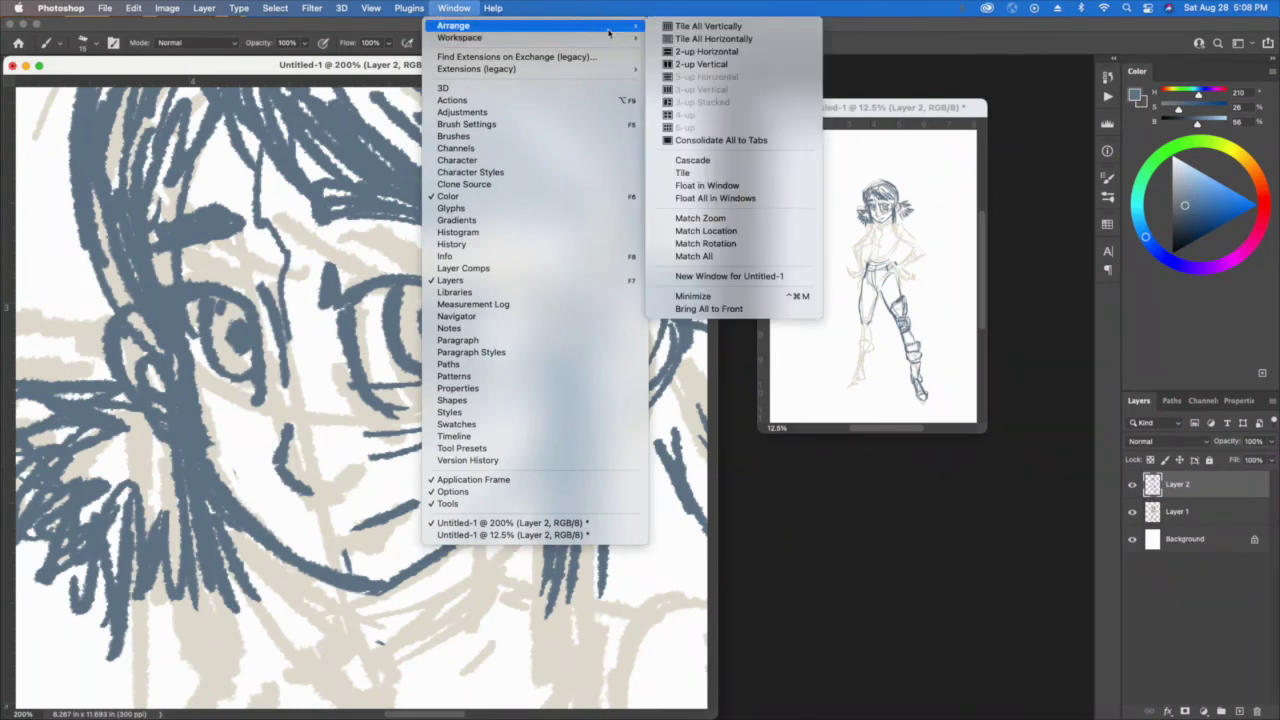
pyautogui.click(705, 65)
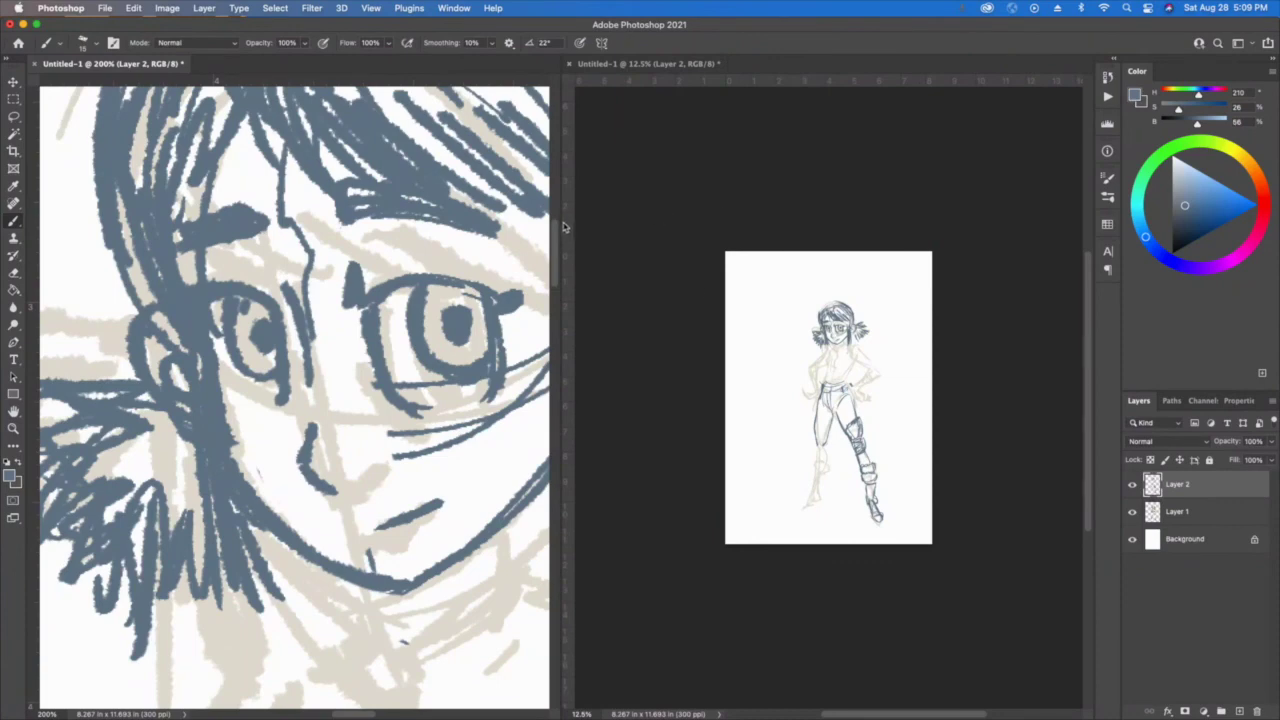
# Drag a vertical guide onto the full-figure page and widen the close-up pane
pyautogui.moveTo(562, 224); pyautogui.dragTo(757, 222)
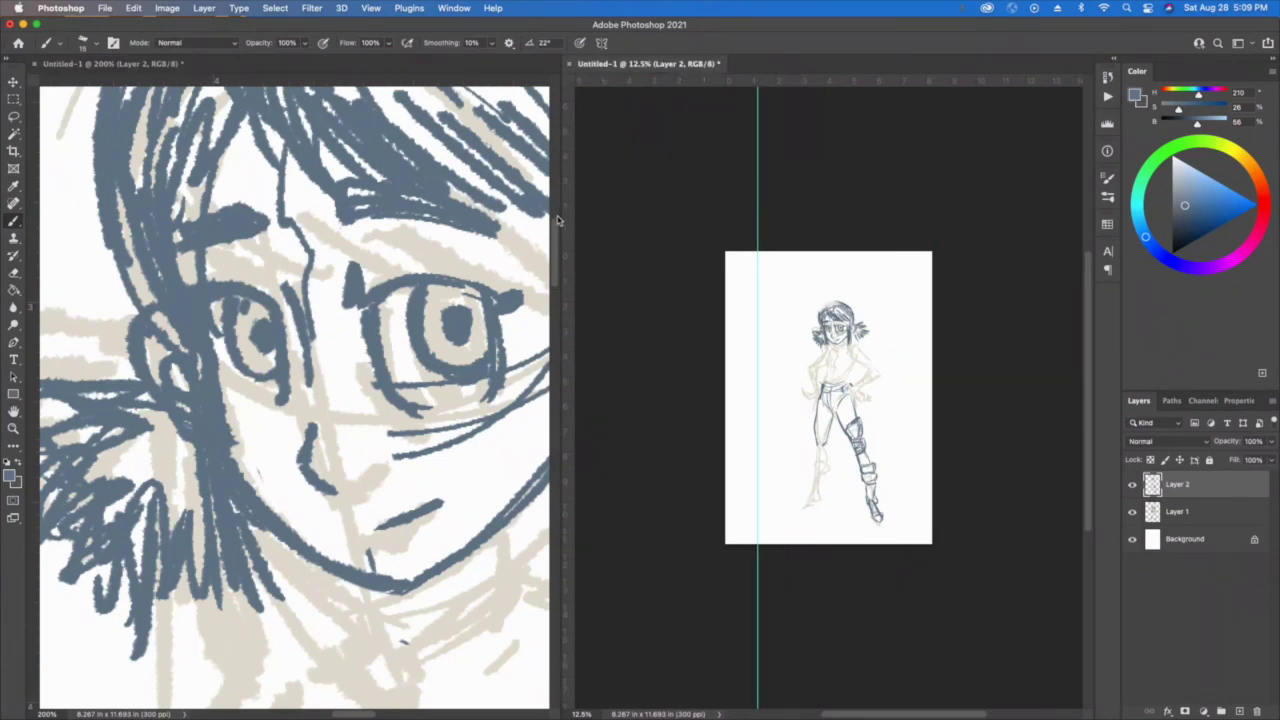
pyautogui.moveTo(558, 220); pyautogui.dragTo(815, 209)
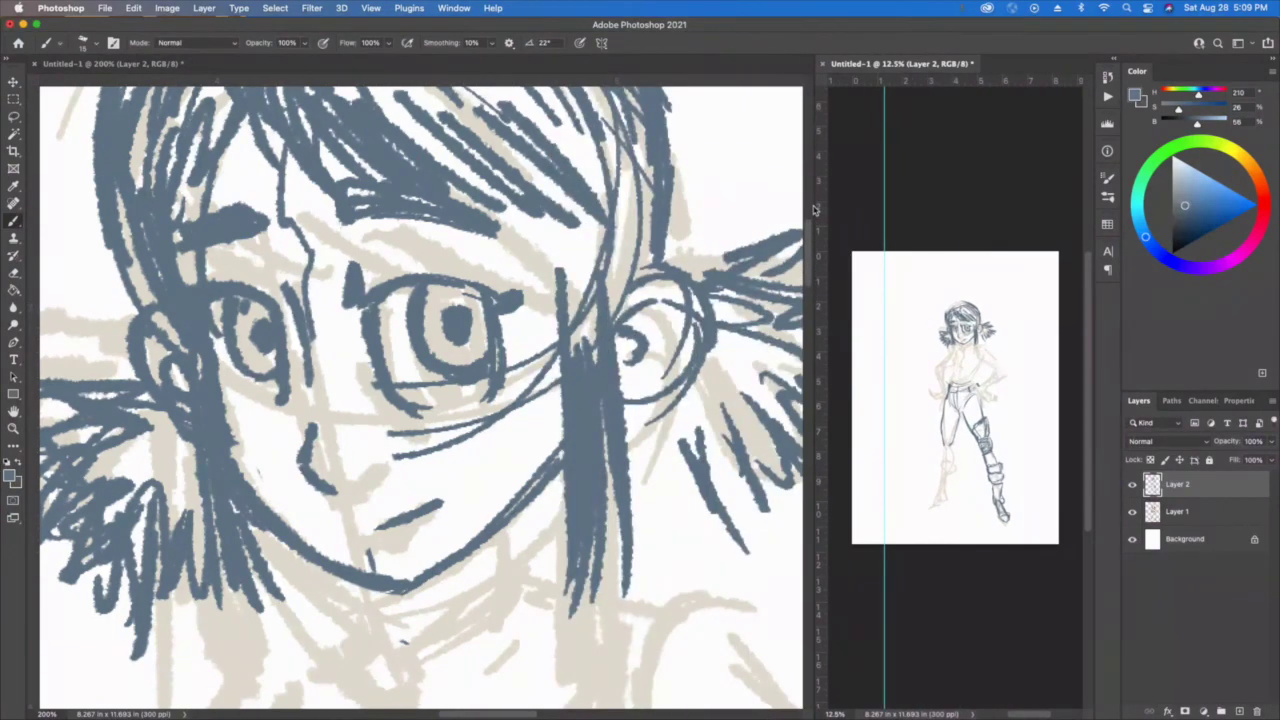